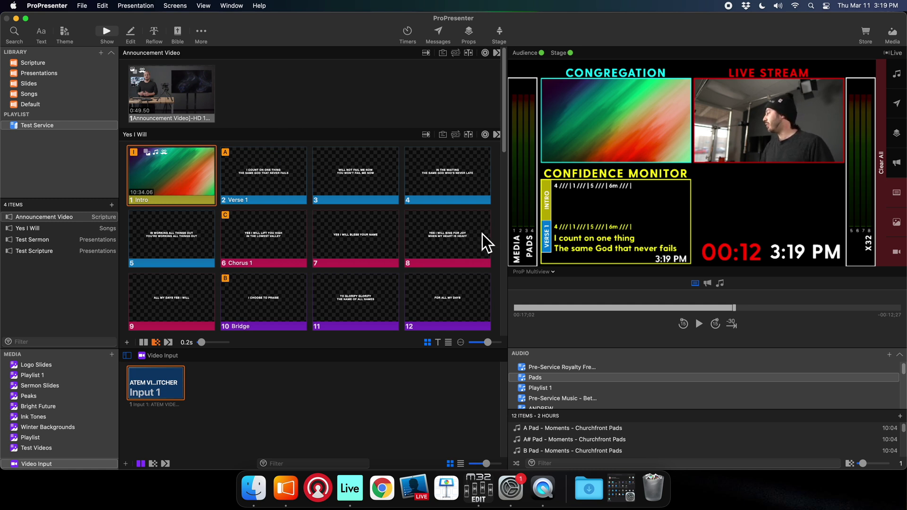
- Preview the ProP Multiview screen, trigger the Intro slide of Yes I Will and clear all layers
{"action": "left_click", "coordinate": [537, 272]}
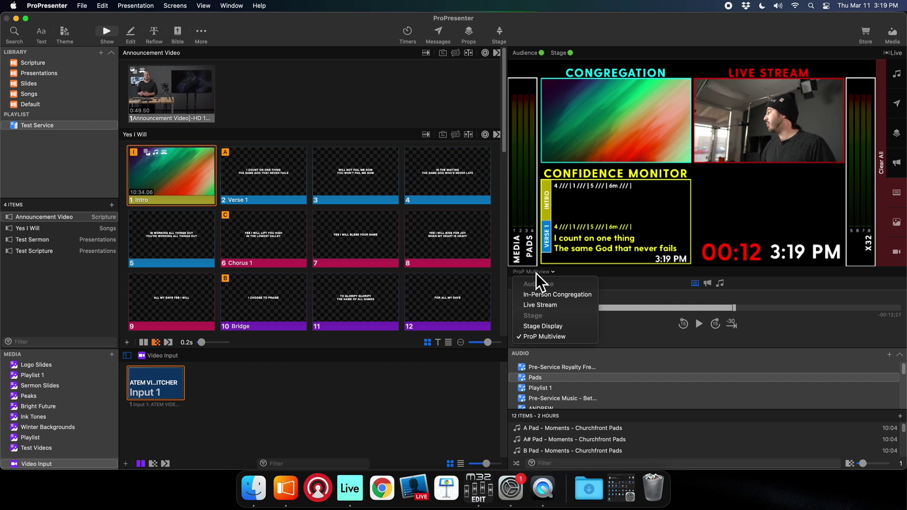
{"action": "left_click", "coordinate": [562, 338]}
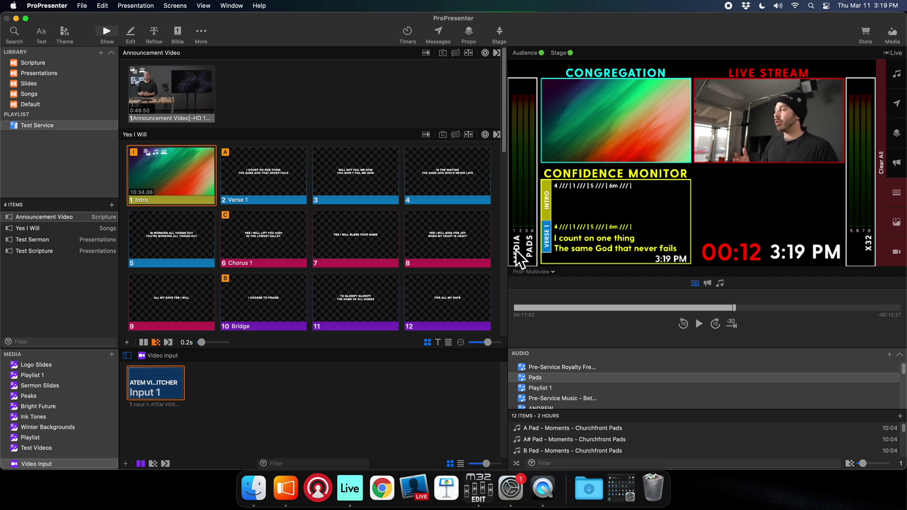
{"action": "left_click", "coordinate": [182, 168]}
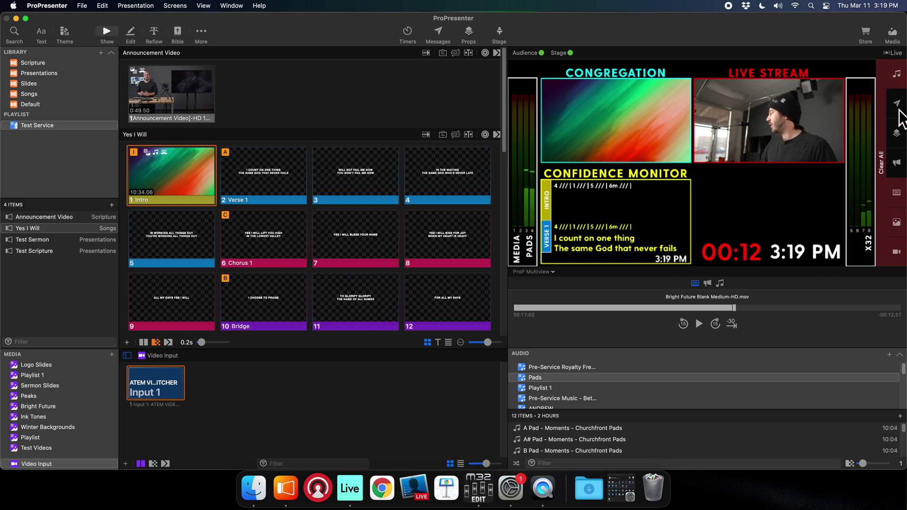
{"action": "left_click", "coordinate": [881, 160]}
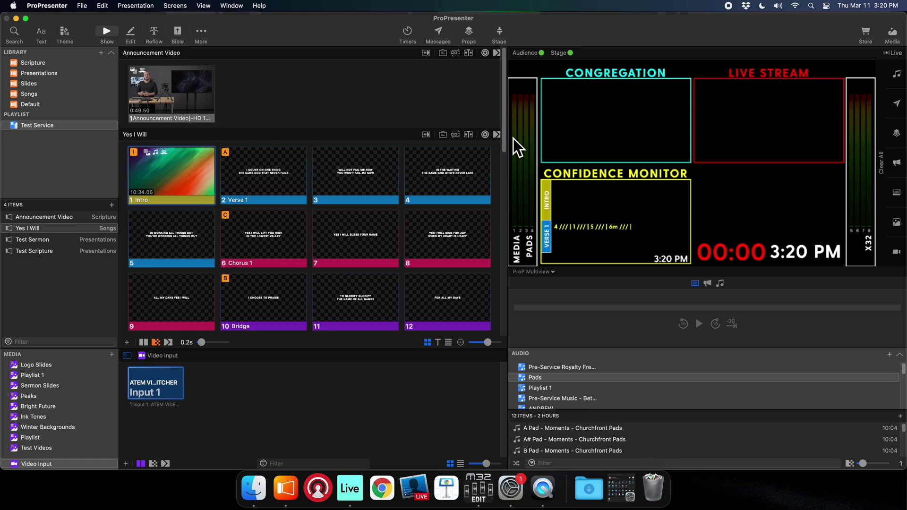
- Play the Announcement Video to watch its audio levels and countdown in the multiview, and clear all layers
{"action": "left_click", "coordinate": [190, 82]}
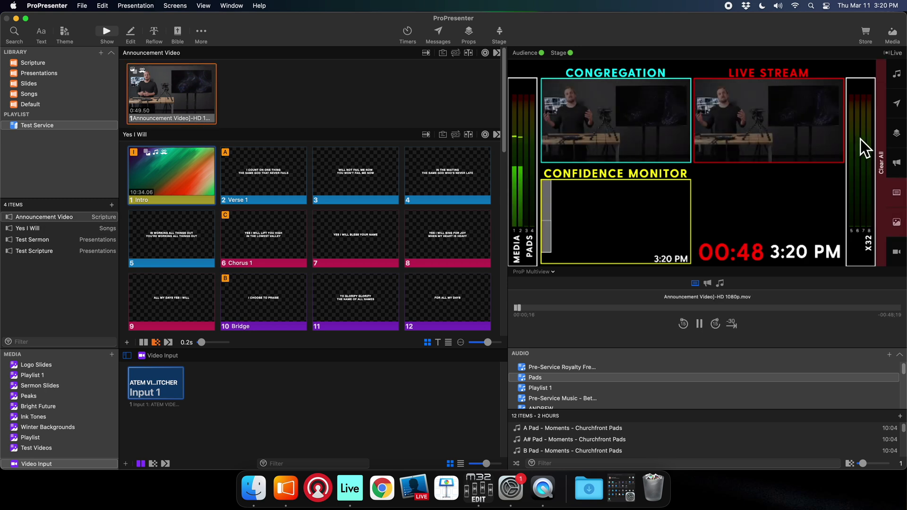
{"action": "left_click", "coordinate": [883, 162]}
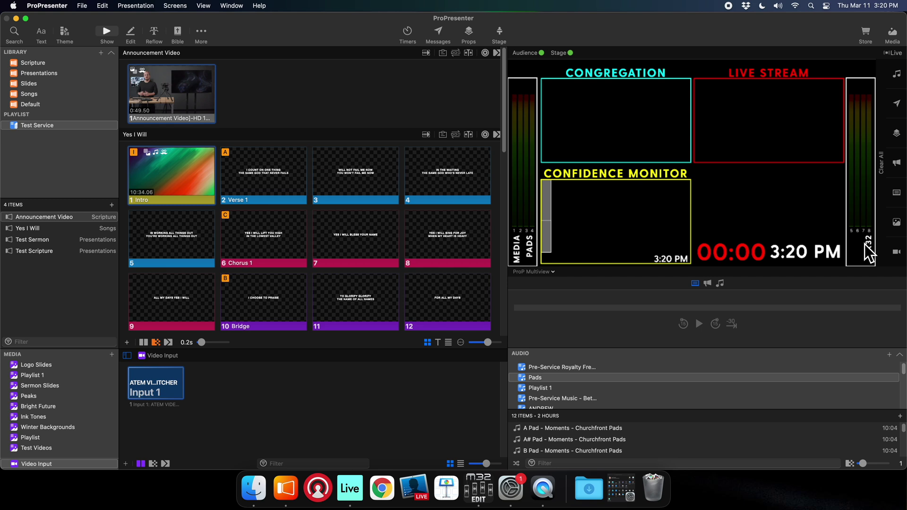
- Open the Multiview layout in the Stage Editor and check the MEDIA/PADS meter rectangle and the shapes available for adding one
{"action": "left_click", "coordinate": [202, 32]}
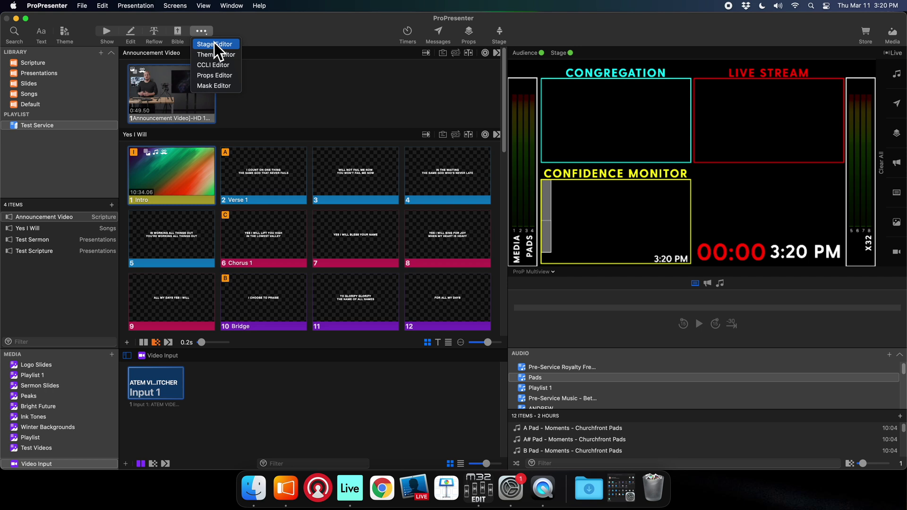
{"action": "left_click", "coordinate": [214, 44]}
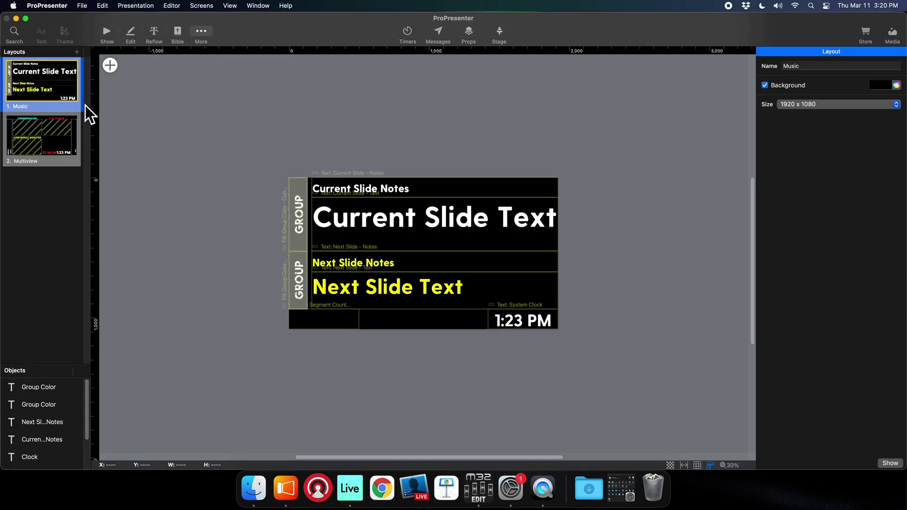
{"action": "left_click", "coordinate": [55, 148]}
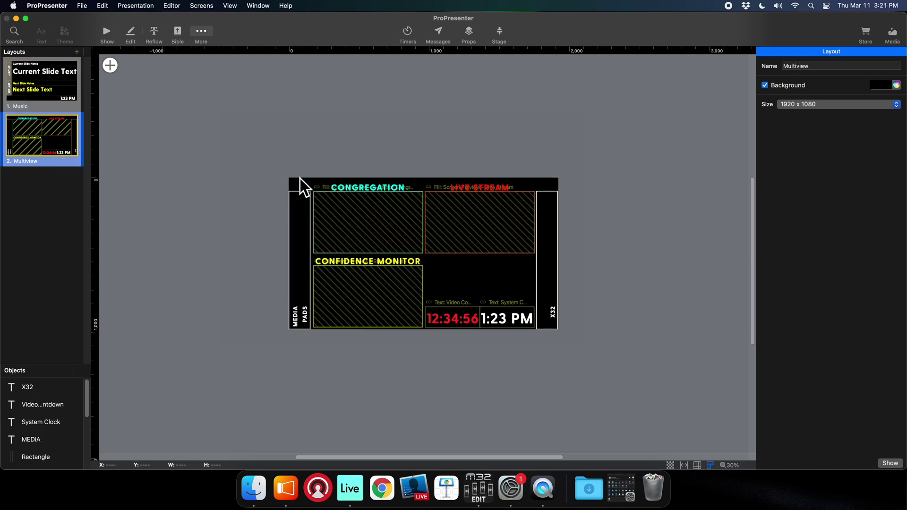
{"action": "left_click", "coordinate": [305, 195]}
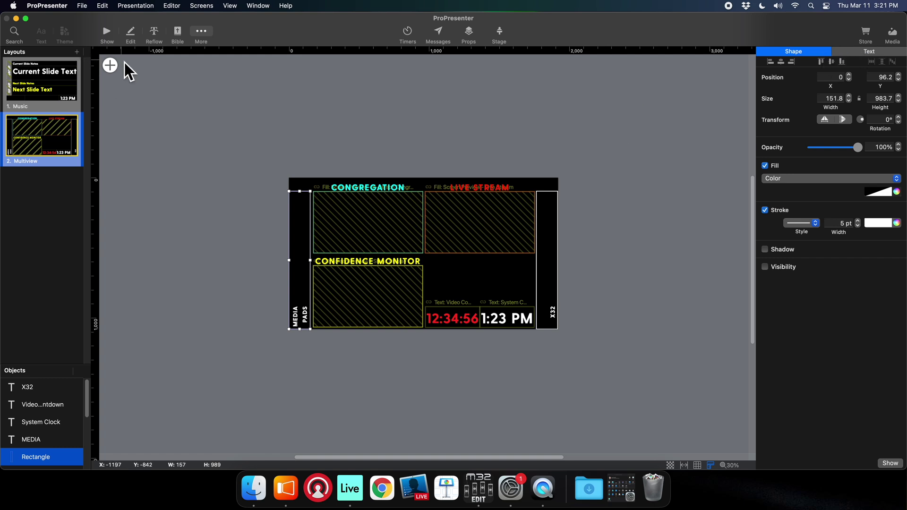
{"action": "left_click", "coordinate": [110, 67]}
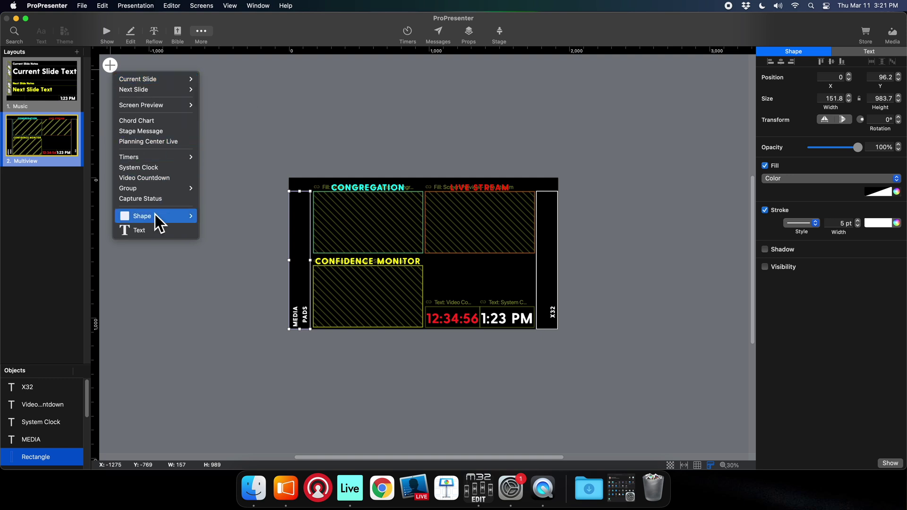
{"action": "mouse_move", "coordinate": [156, 215]}
{"action": "left_click", "coordinate": [273, 232]}
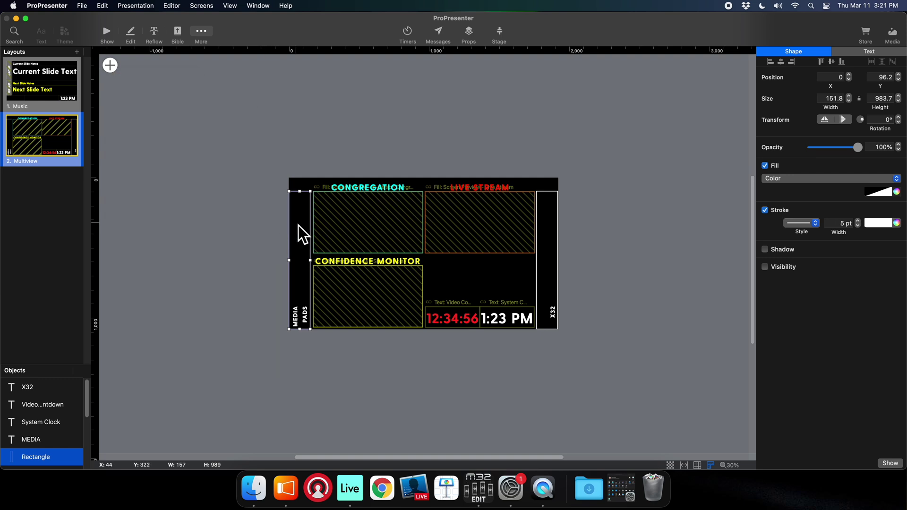
{"action": "left_click", "coordinate": [253, 223]}
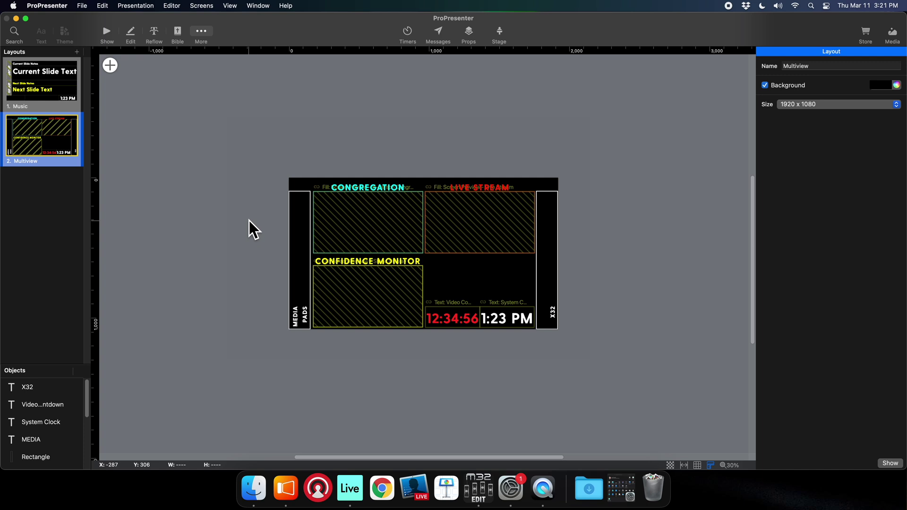
- Move the rectangle around the MEDIA and PADS labels off the canvas to isolate both labels, and undo the move
{"action": "left_click", "coordinate": [297, 321]}
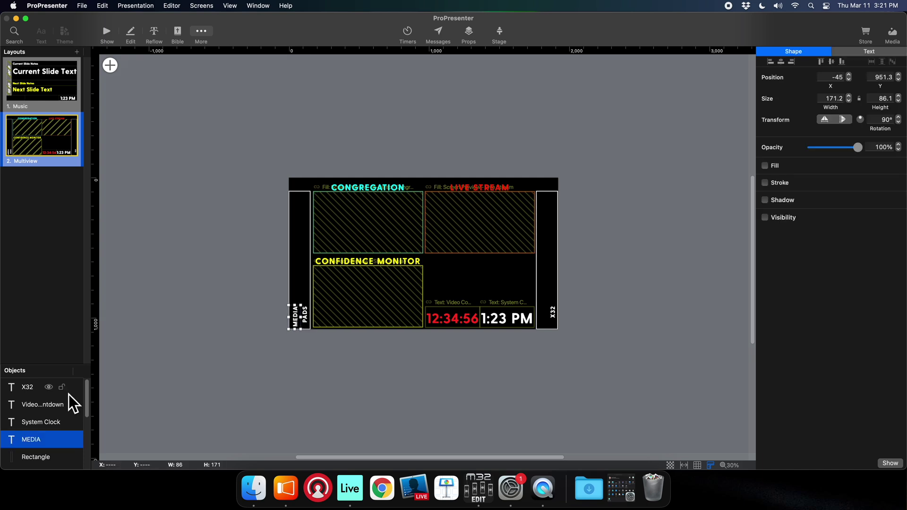
{"action": "left_click", "coordinate": [307, 318]}
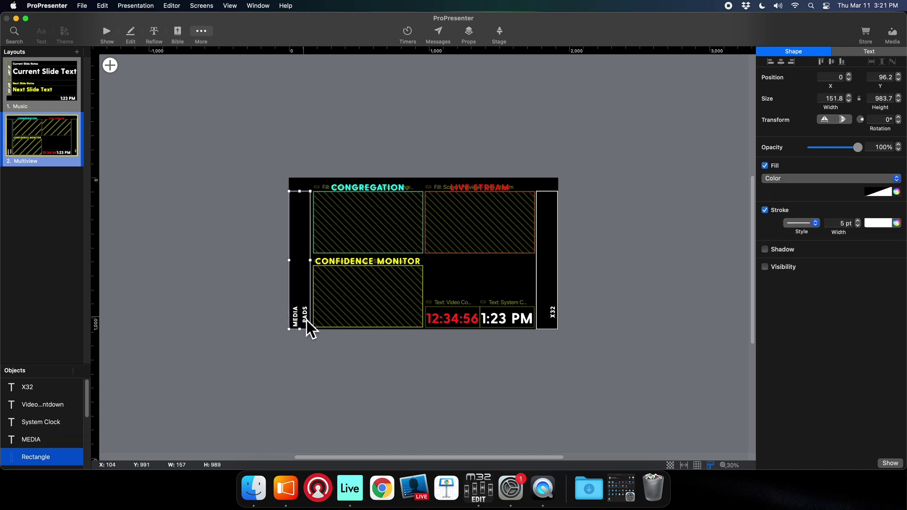
{"action": "left_click_drag", "start_coordinate": [292, 259], "coordinate": [250, 257]}
{"action": "left_click", "coordinate": [301, 316]}
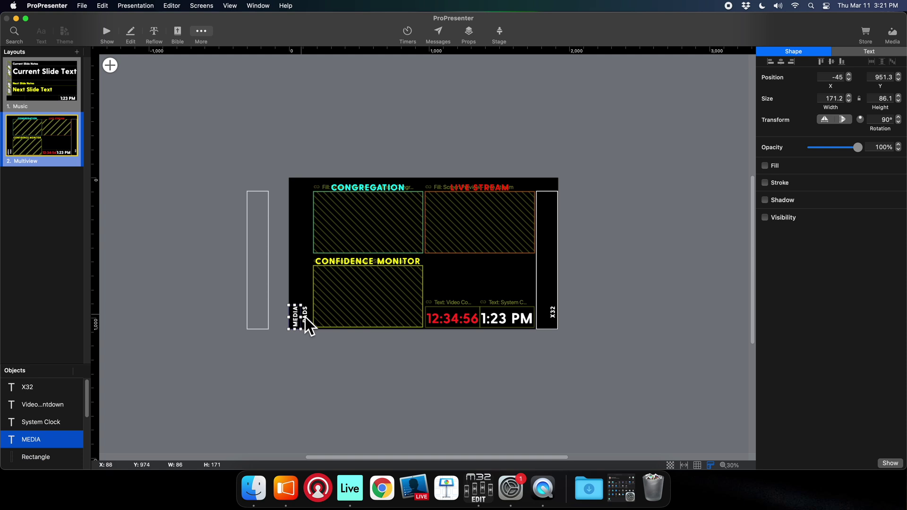
{"action": "left_click", "coordinate": [306, 317]}
{"action": "key", "text": "super+z"}
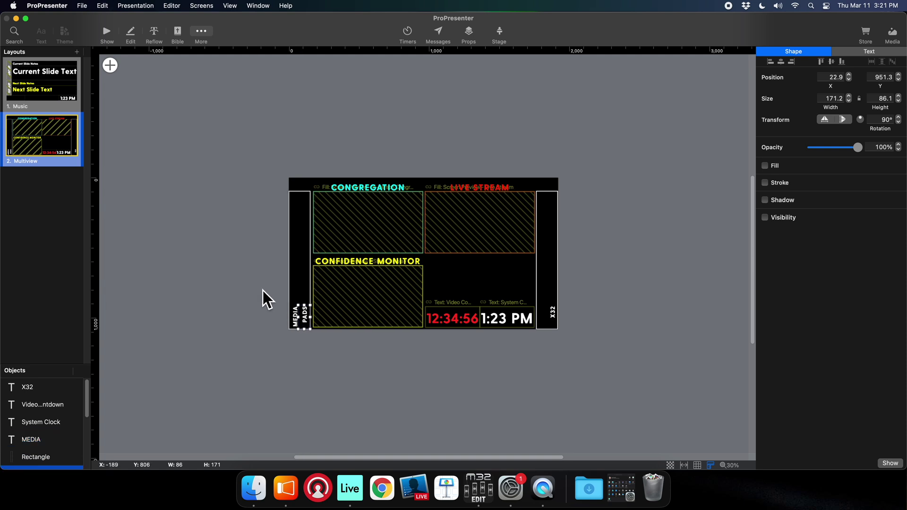
{"action": "left_click", "coordinate": [262, 291]}
{"action": "left_click", "coordinate": [296, 317]}
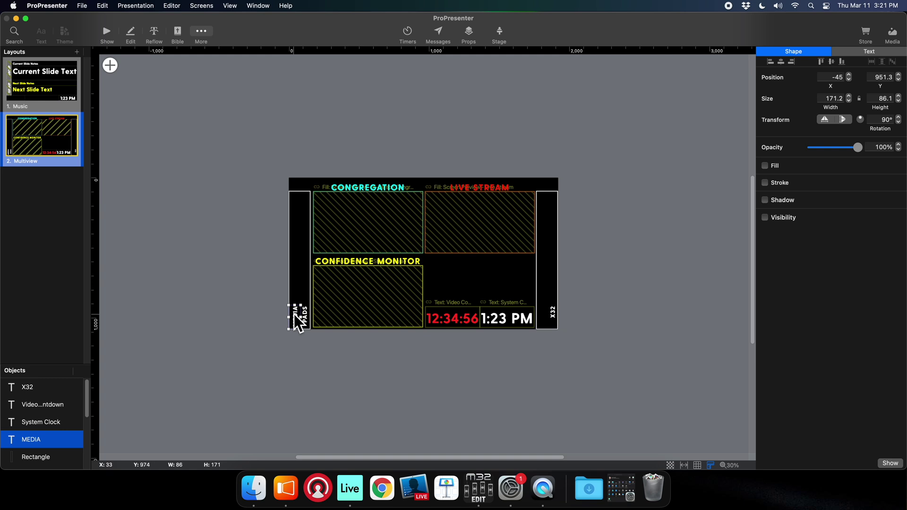
{"action": "left_click", "coordinate": [107, 33]}
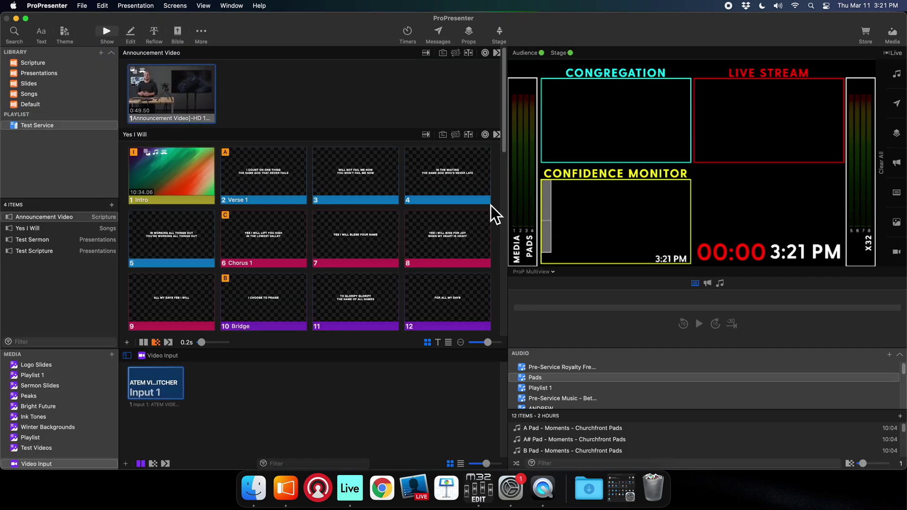
- Reopen the Multiview stage layout, select the Congregation preview box and check which screen previews can be added
{"action": "left_click", "coordinate": [201, 34]}
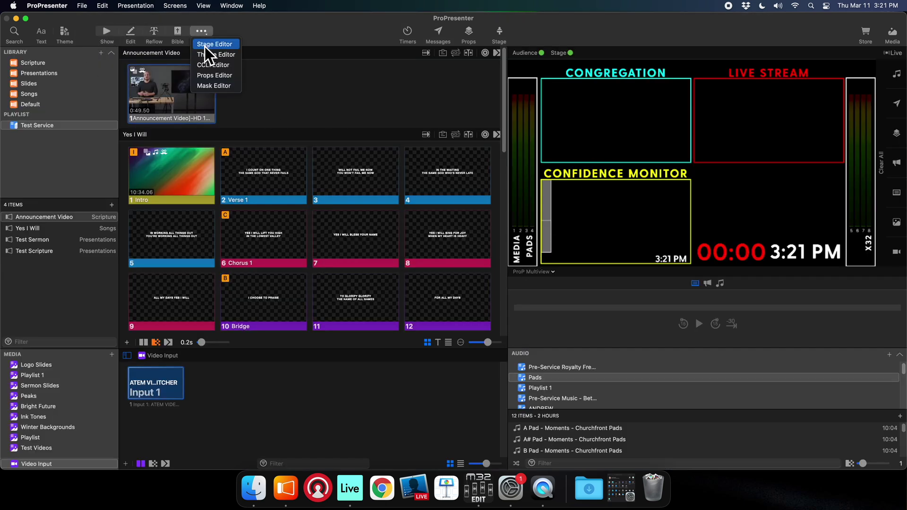
{"action": "left_click", "coordinate": [212, 66]}
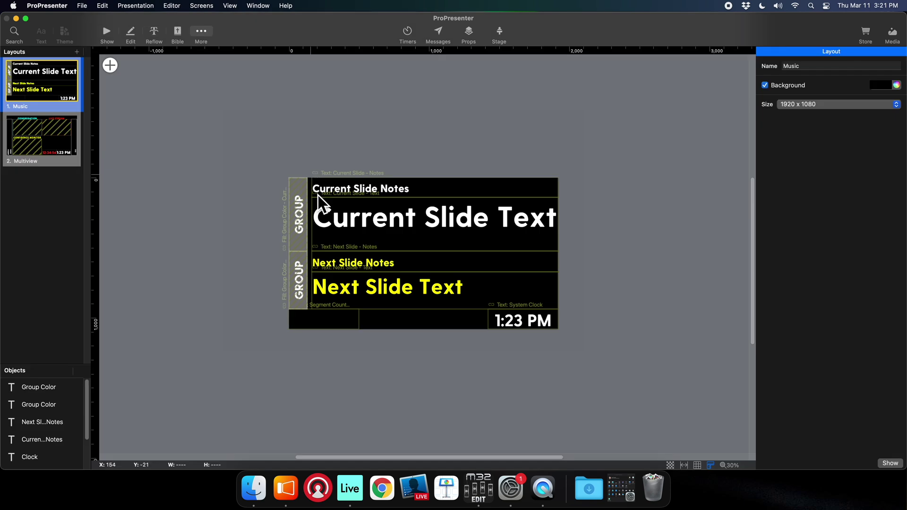
{"action": "left_click", "coordinate": [63, 143]}
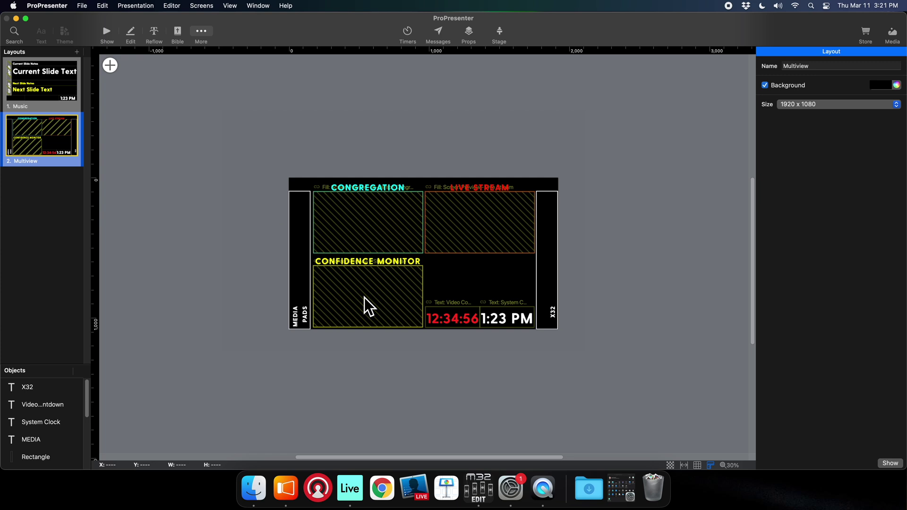
{"action": "left_click", "coordinate": [404, 222]}
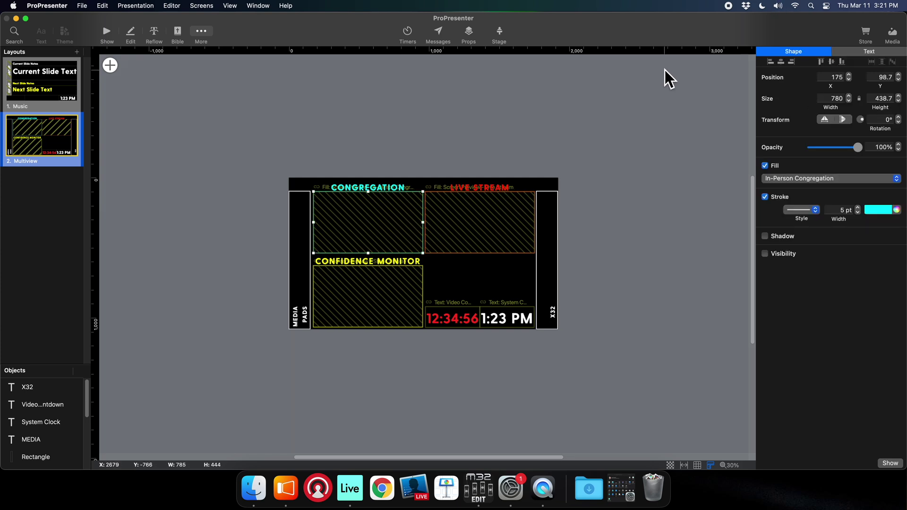
{"action": "left_click", "coordinate": [110, 65]}
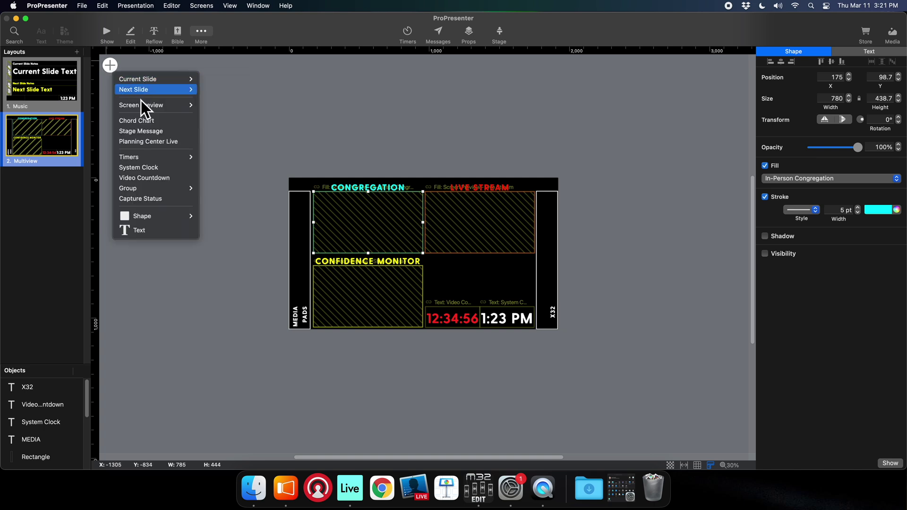
{"action": "mouse_move", "coordinate": [144, 106]}
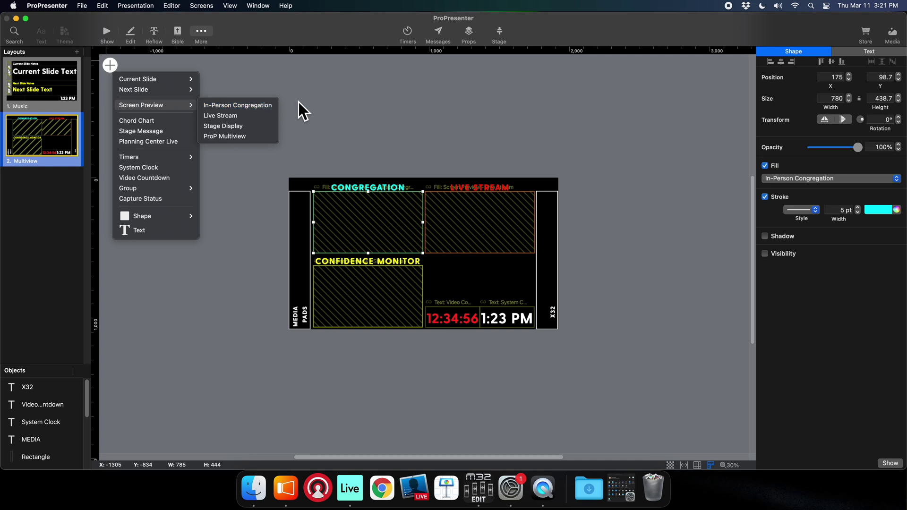
{"action": "left_click", "coordinate": [323, 101]}
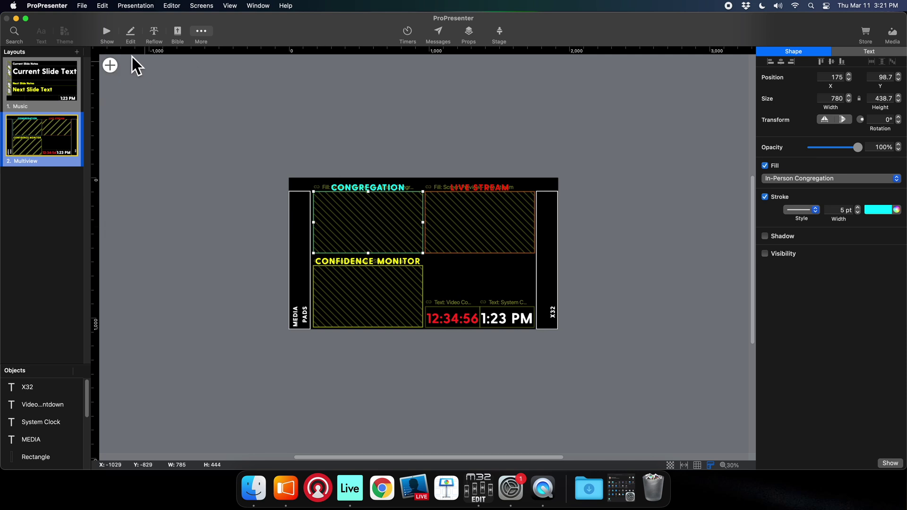
- Return to the show view, play the Announcement Video to check the multiview countdown, and clear all layers
{"action": "left_click", "coordinate": [107, 35]}
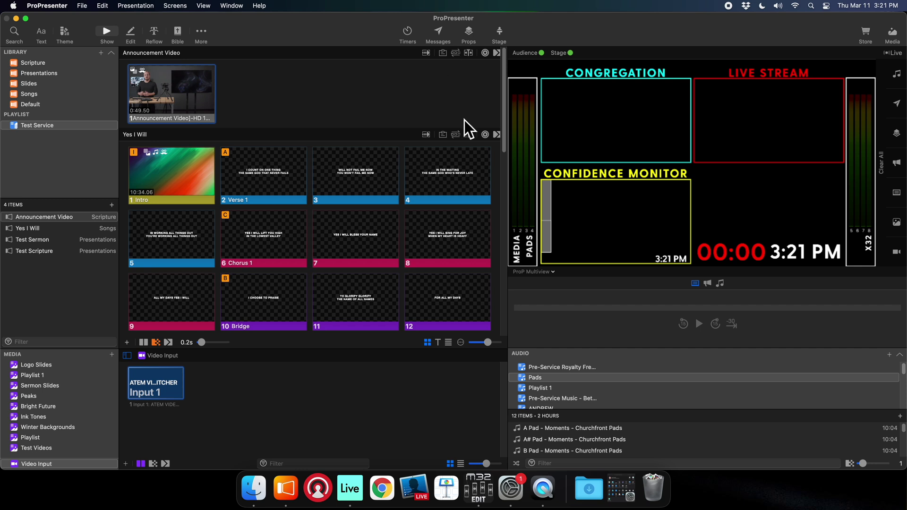
{"action": "left_click", "coordinate": [185, 95]}
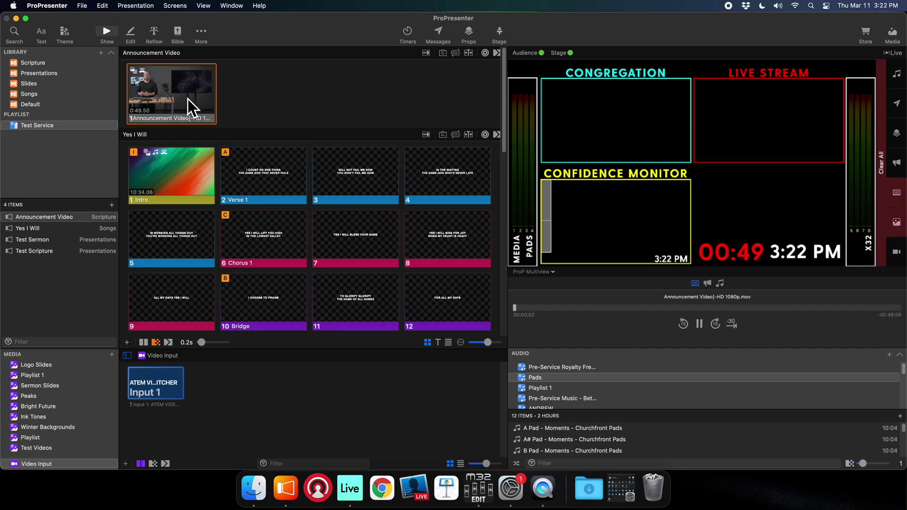
{"action": "left_click", "coordinate": [879, 157]}
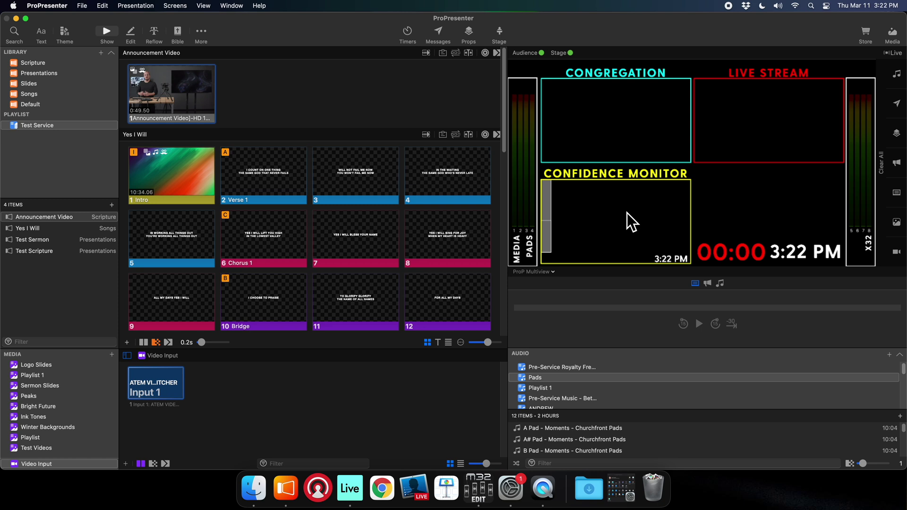
- Open the Multiview stage layout and examine the Congregation box's stroke colour and its label's text colour
{"action": "left_click", "coordinate": [210, 31]}
{"action": "left_click", "coordinate": [219, 44]}
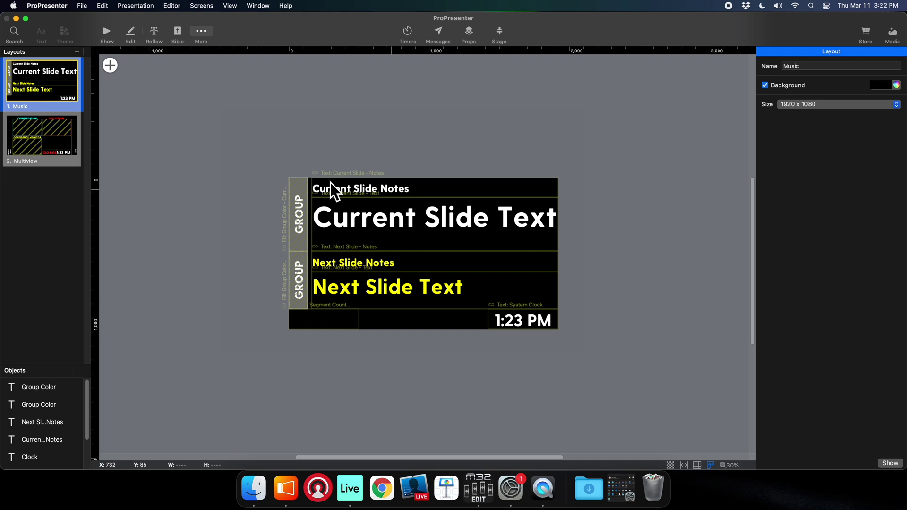
{"action": "left_click", "coordinate": [51, 142]}
{"action": "left_click", "coordinate": [375, 220]}
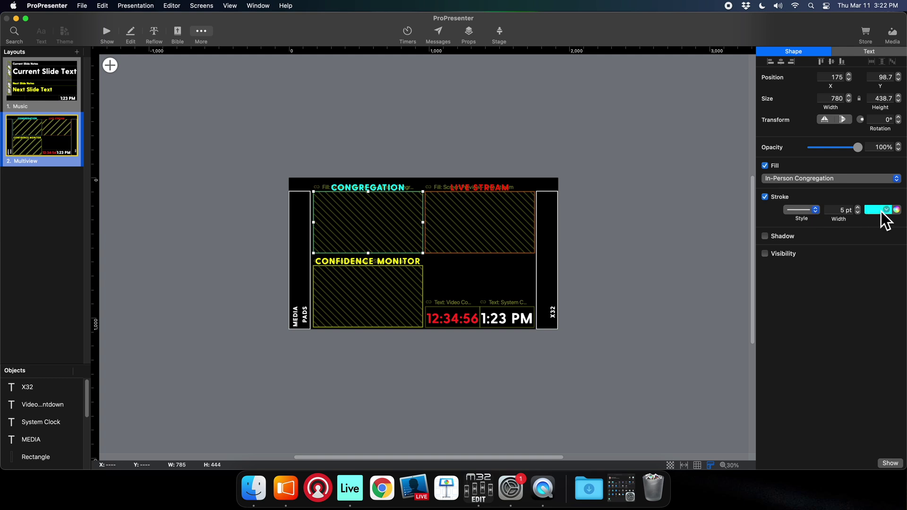
{"action": "left_click", "coordinate": [392, 185]}
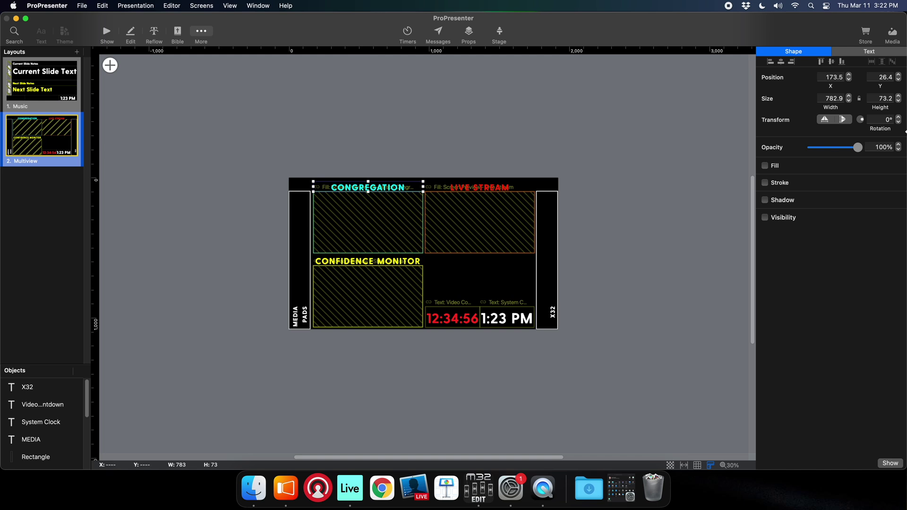
{"action": "left_click", "coordinate": [880, 51]}
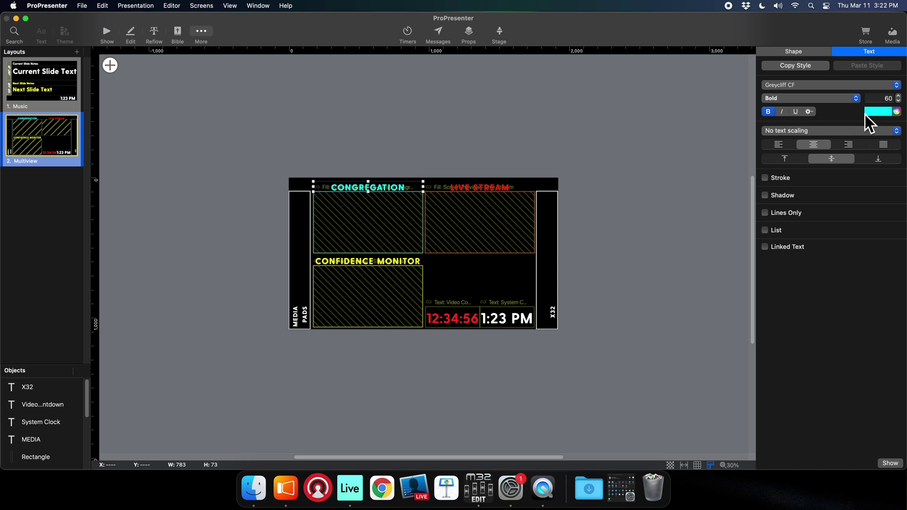
- Inspect the Live Stream label and preview box, and the Confidence Monitor preview box
{"action": "left_click", "coordinate": [497, 188]}
{"action": "left_click", "coordinate": [500, 221]}
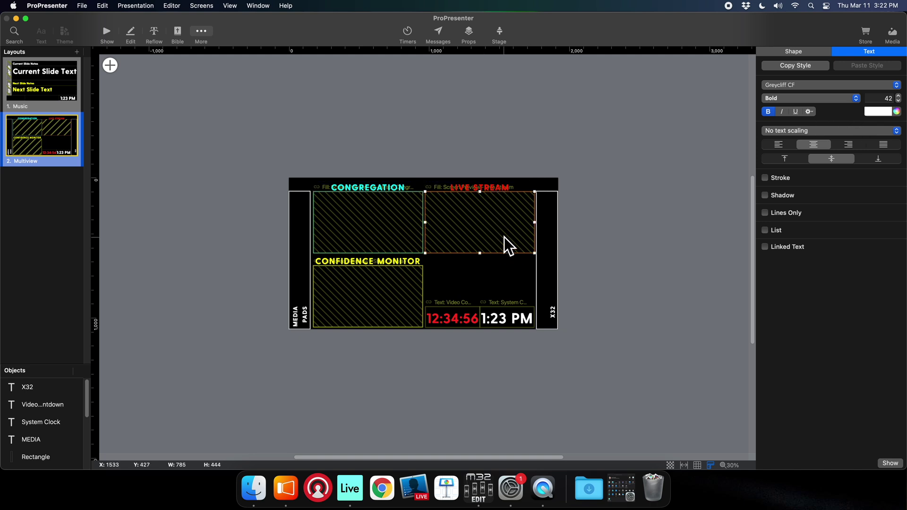
{"action": "left_click", "coordinate": [376, 288]}
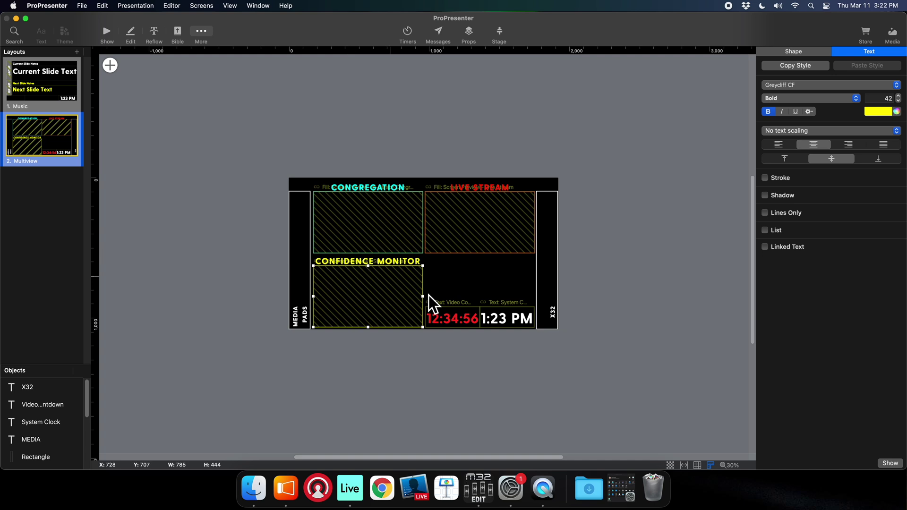
- Inspect the linked text settings of the Video Countdown and System Clock boxes, and fit the layout to the editor
{"action": "left_click", "coordinate": [453, 315]}
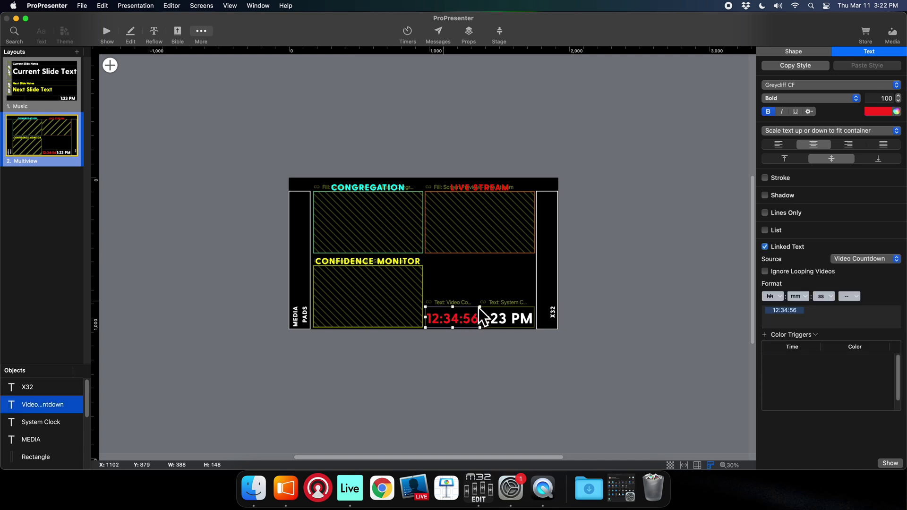
{"action": "left_click", "coordinate": [499, 314]}
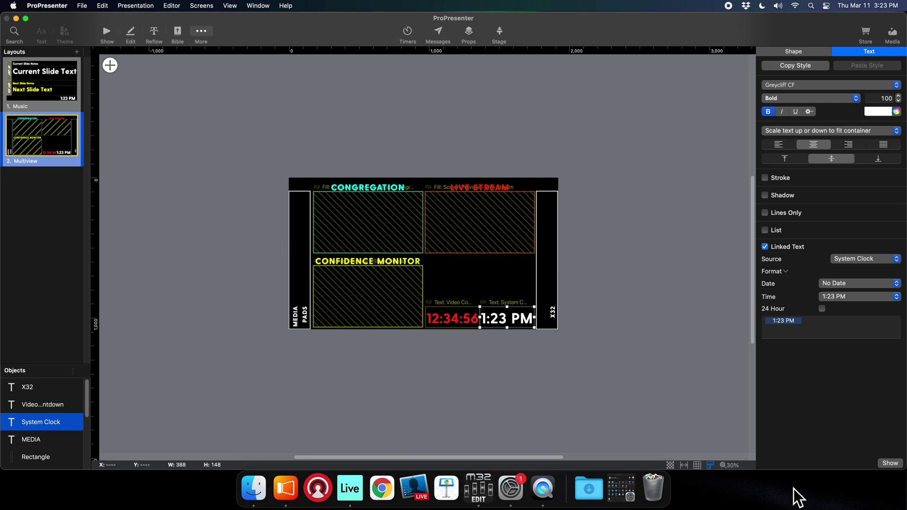
{"action": "left_click", "coordinate": [732, 466]}
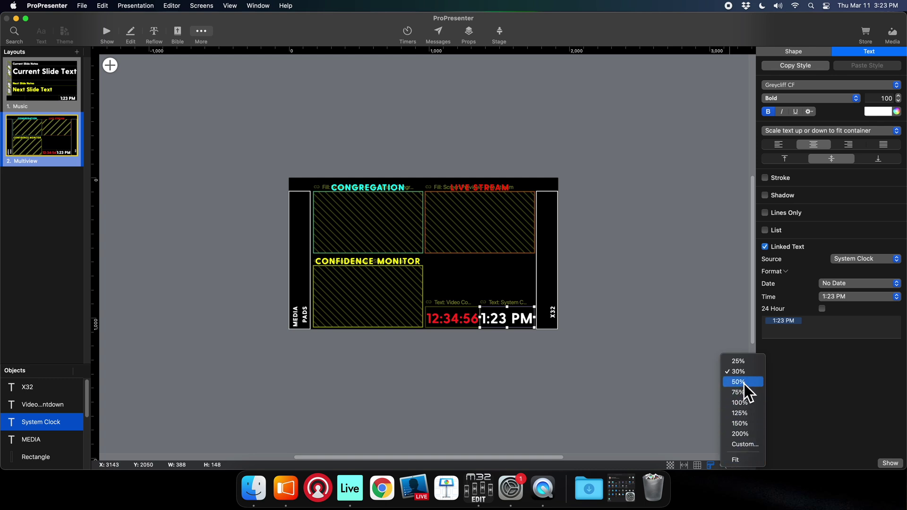
{"action": "left_click", "coordinate": [749, 396]}
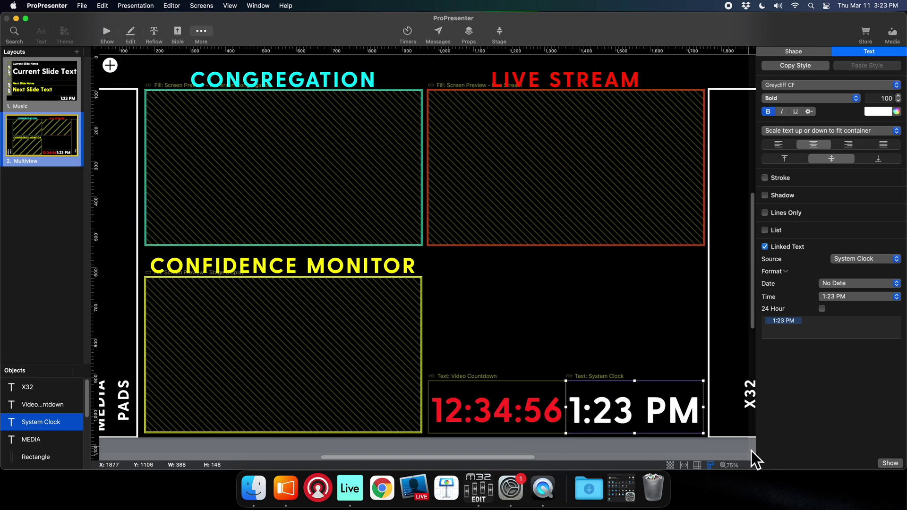
{"action": "left_click", "coordinate": [733, 466]}
{"action": "left_click", "coordinate": [744, 460]}
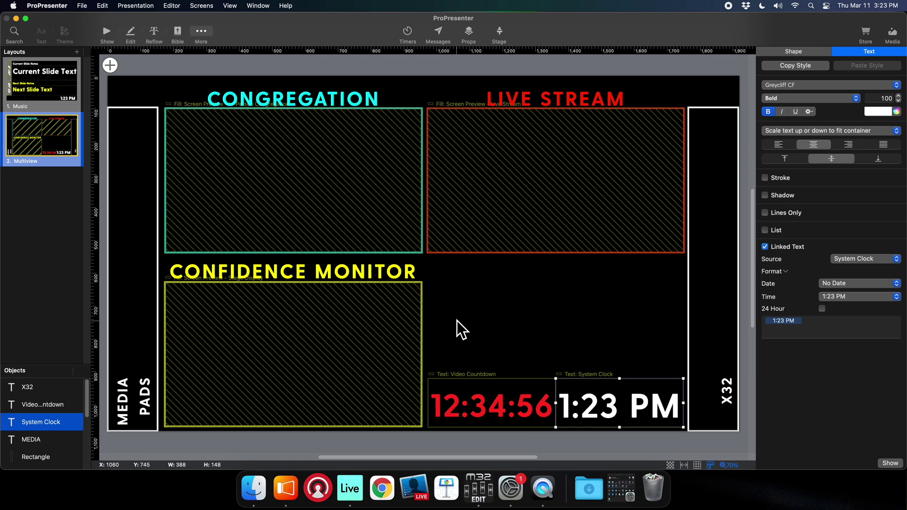
- Move the rectangle framing the MEDIA and PADS labels below the PADS text in the object stacking order
{"action": "left_click", "coordinate": [144, 270]}
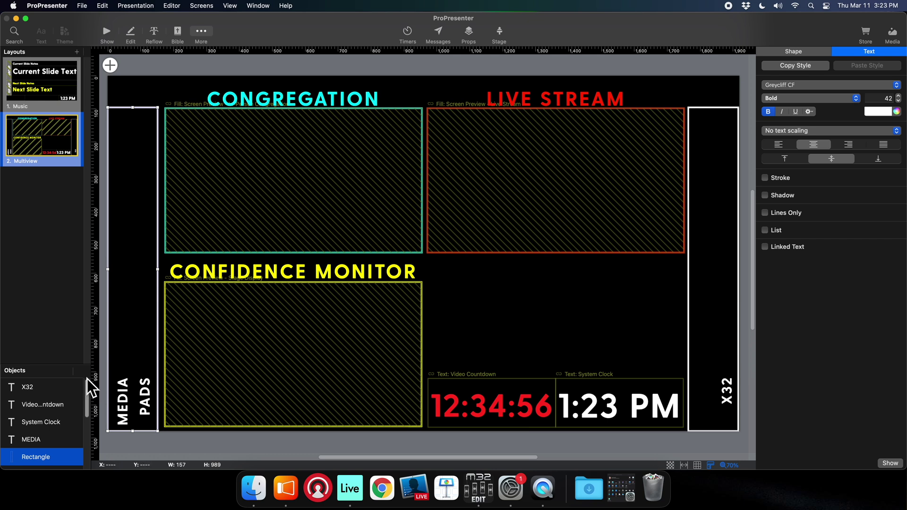
{"action": "scroll", "coordinate": [37, 392], "scroll_direction": "down", "scroll_amount": 5}
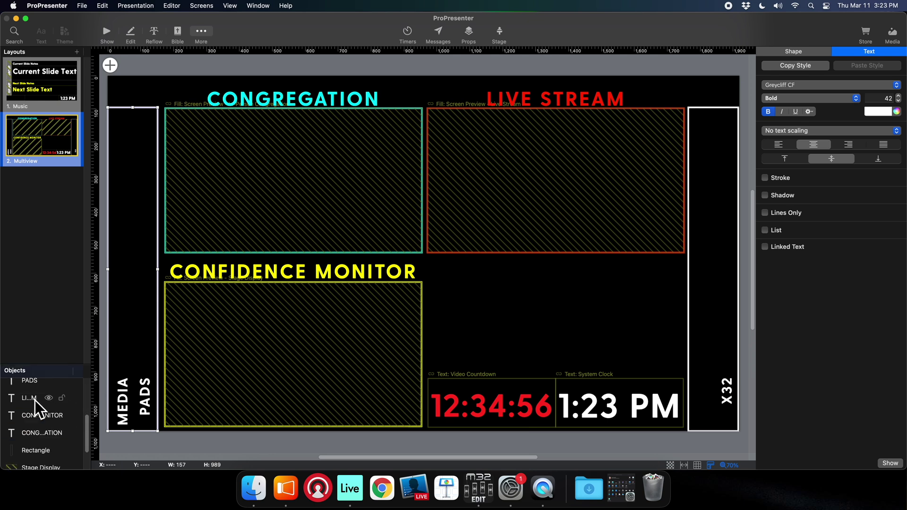
{"action": "scroll", "coordinate": [36, 406], "scroll_direction": "up", "scroll_amount": 5}
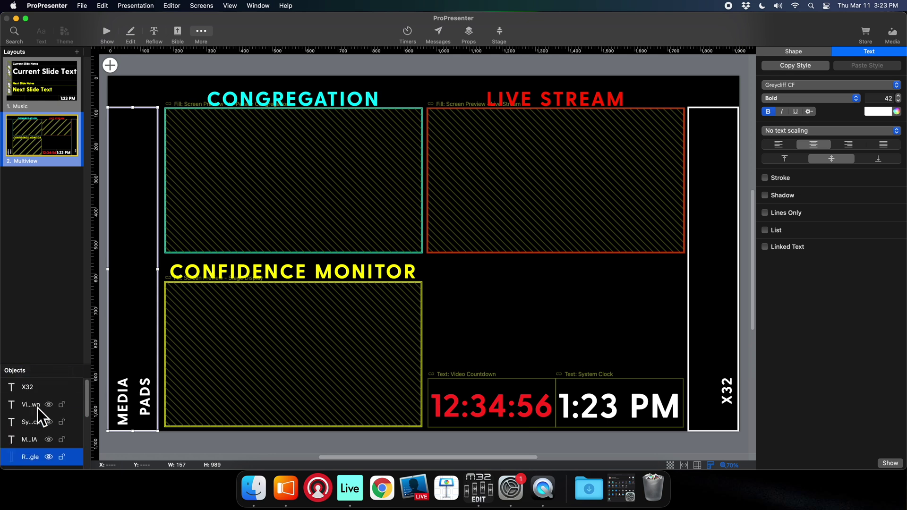
{"action": "scroll", "coordinate": [28, 439], "scroll_direction": "down", "scroll_amount": 1}
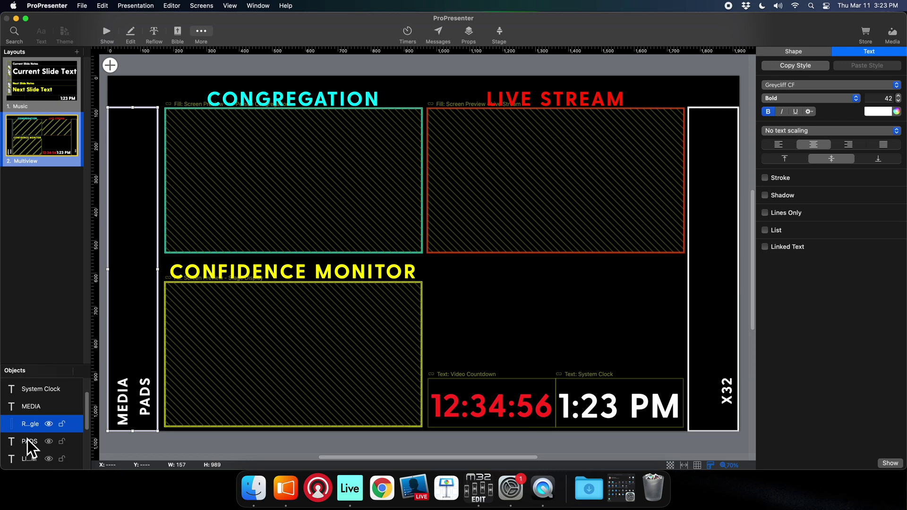
{"action": "left_click_drag", "start_coordinate": [24, 427], "coordinate": [30, 465]}
{"action": "scroll", "coordinate": [51, 419], "scroll_direction": "down", "scroll_amount": 3}
{"action": "scroll", "coordinate": [66, 434], "scroll_direction": "up", "scroll_amount": 5}
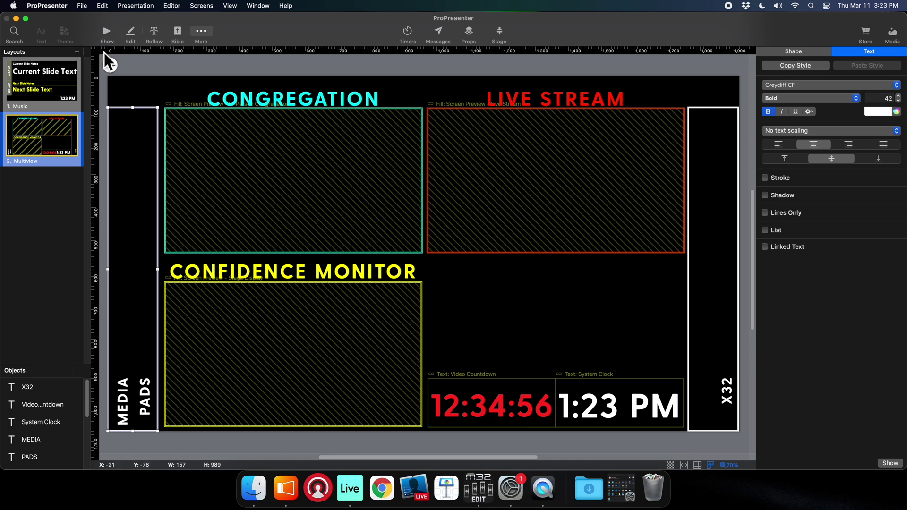
- Open the Music layout, select the current-slide Group box and check which objects can be added
{"action": "left_click", "coordinate": [39, 80]}
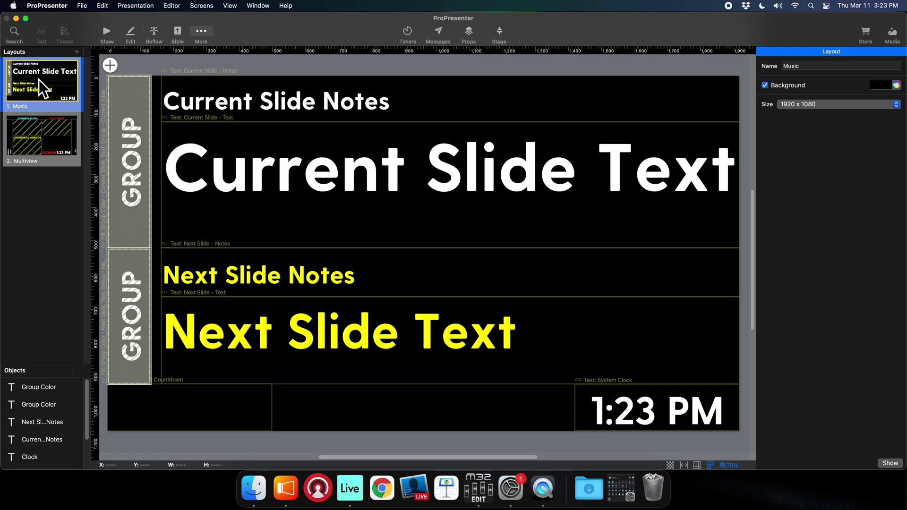
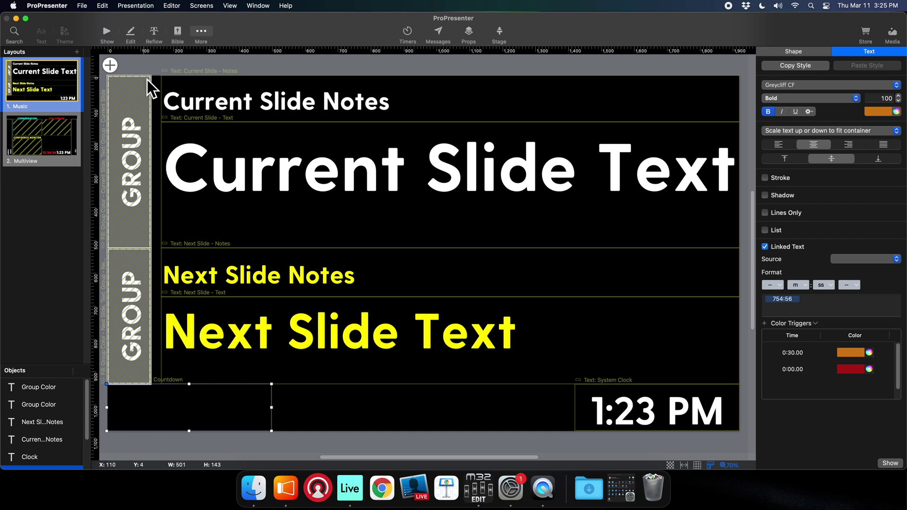
{"action": "left_click", "coordinate": [134, 96]}
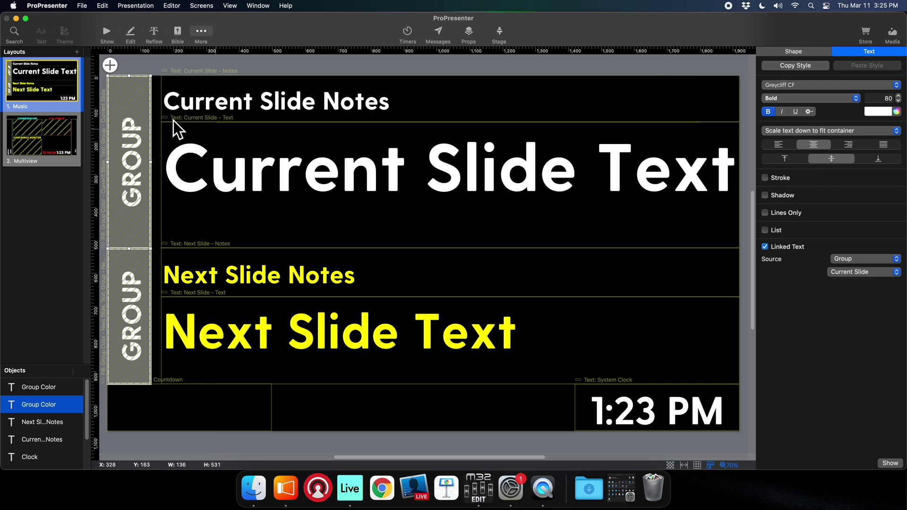
{"action": "left_click", "coordinate": [112, 66]}
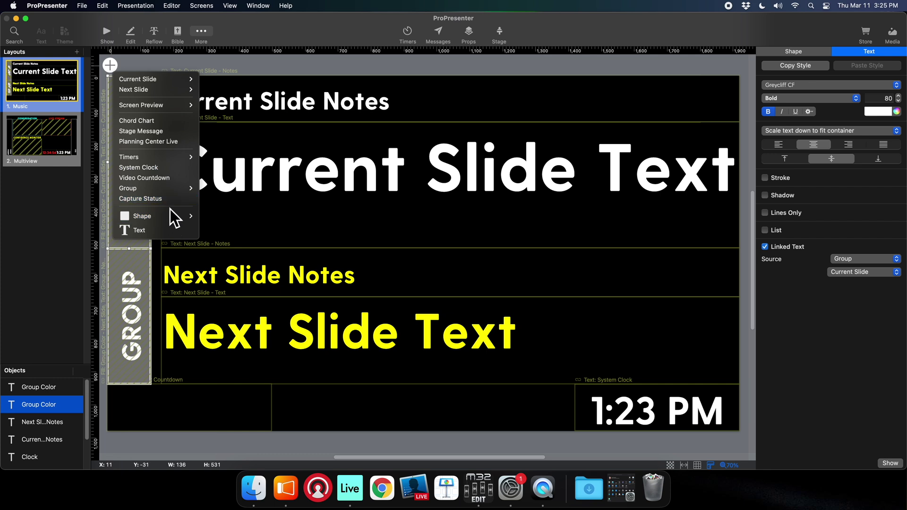
{"action": "left_click", "coordinate": [240, 70]}
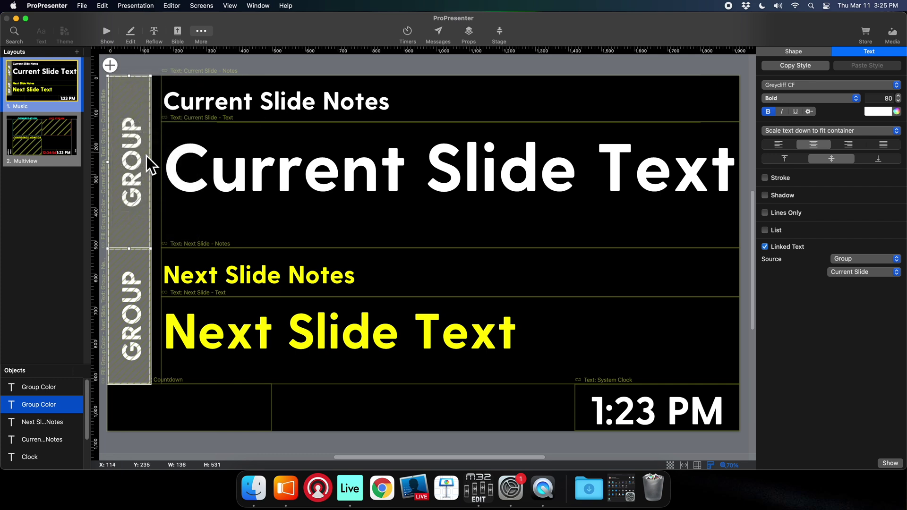
- Examine the current-slide Group box's fill and stroke, and the linked text source of both Group boxes
{"action": "left_click", "coordinate": [804, 53]}
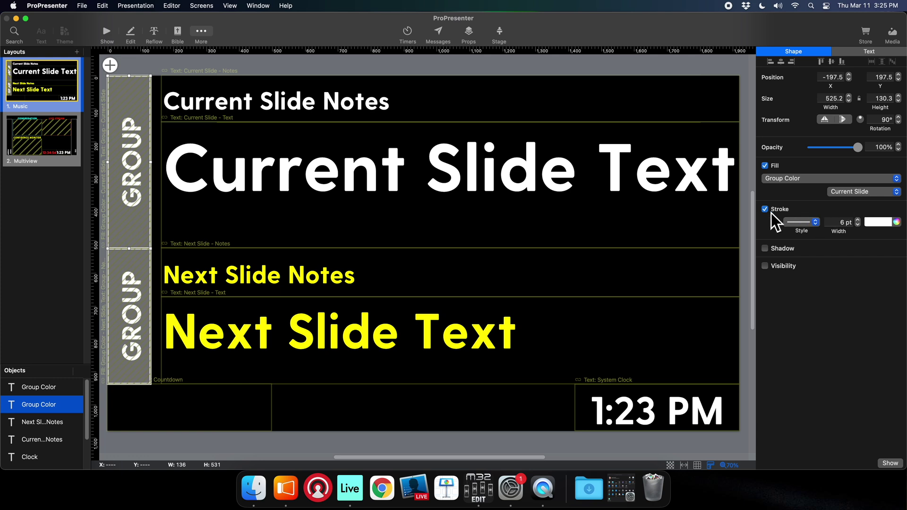
{"action": "left_click", "coordinate": [879, 52]}
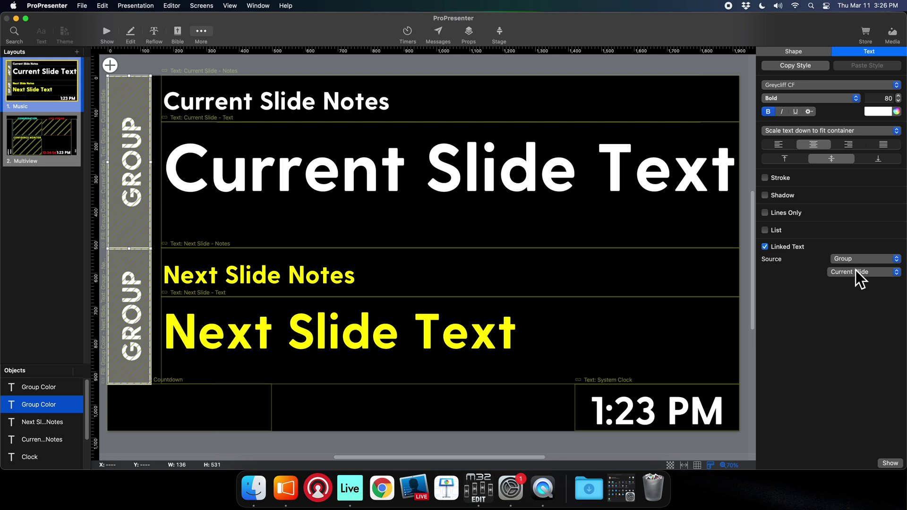
{"action": "left_click", "coordinate": [140, 335]}
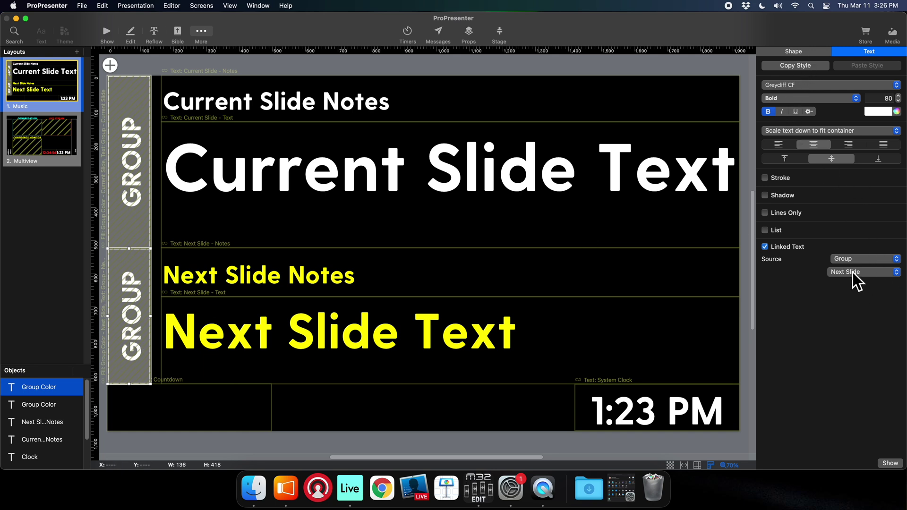
- Return to the show view, trigger the Intro slide of Yes I Will and switch the preview to Stage Display
{"action": "left_click", "coordinate": [106, 31]}
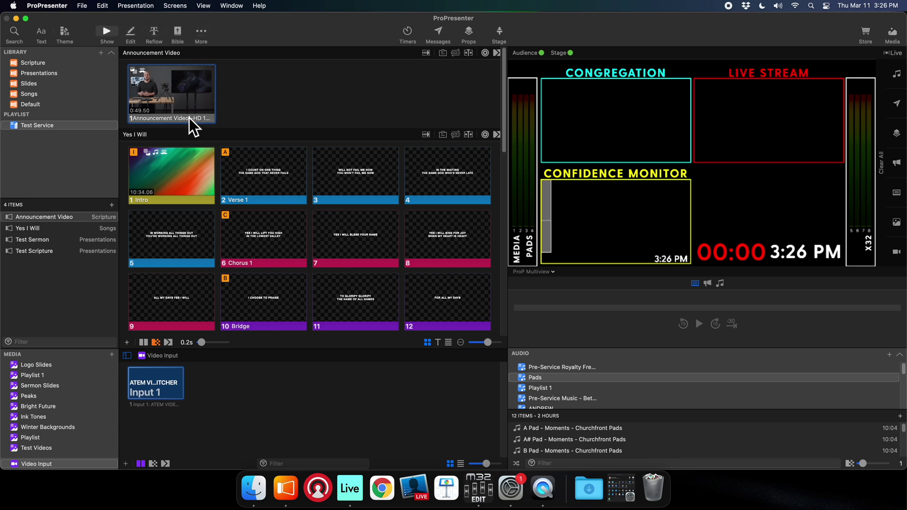
{"action": "left_click", "coordinate": [181, 169]}
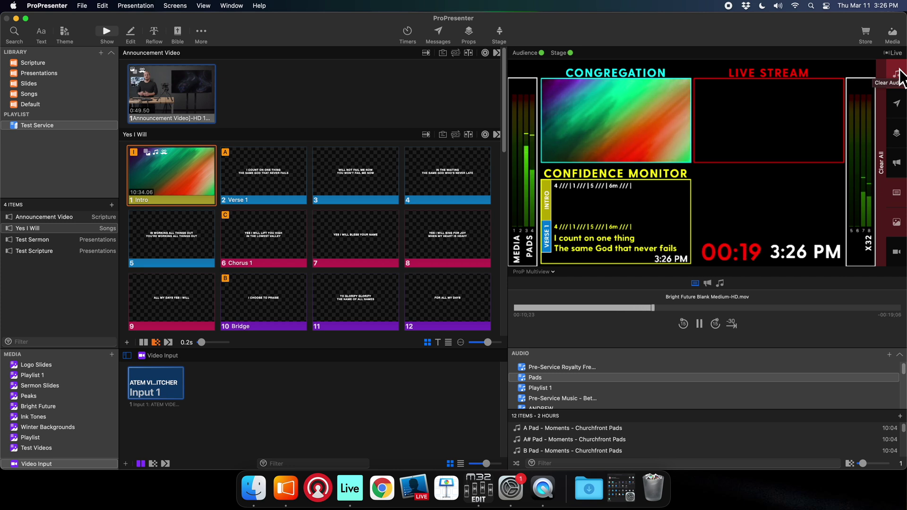
{"action": "left_click", "coordinate": [538, 272]}
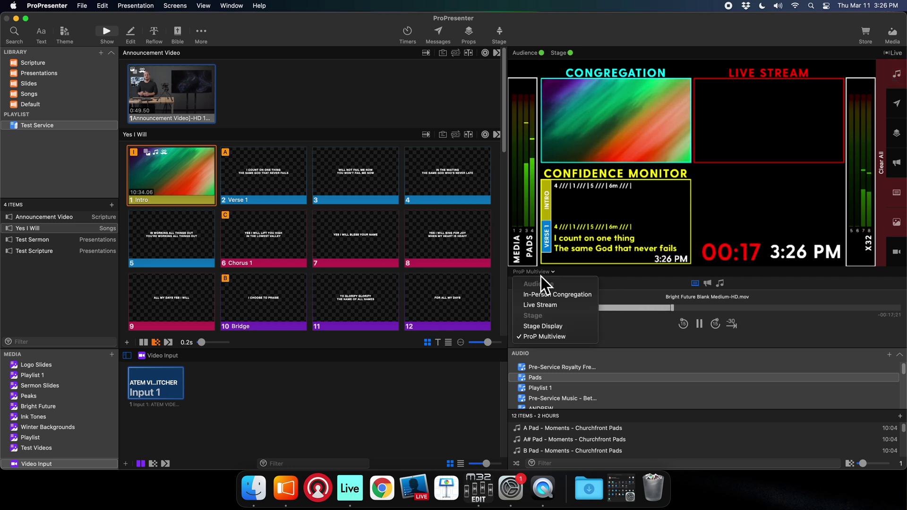
{"action": "left_click", "coordinate": [558, 327]}
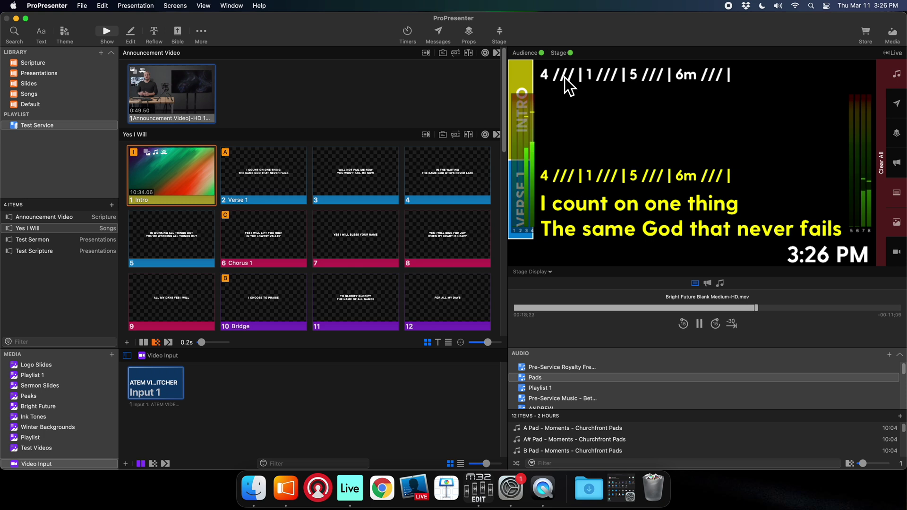
- Step through the Yes I Will slides from Verse 1 into Chorus 1, go back one, and trigger slide 9
{"action": "key", "text": "Right"}
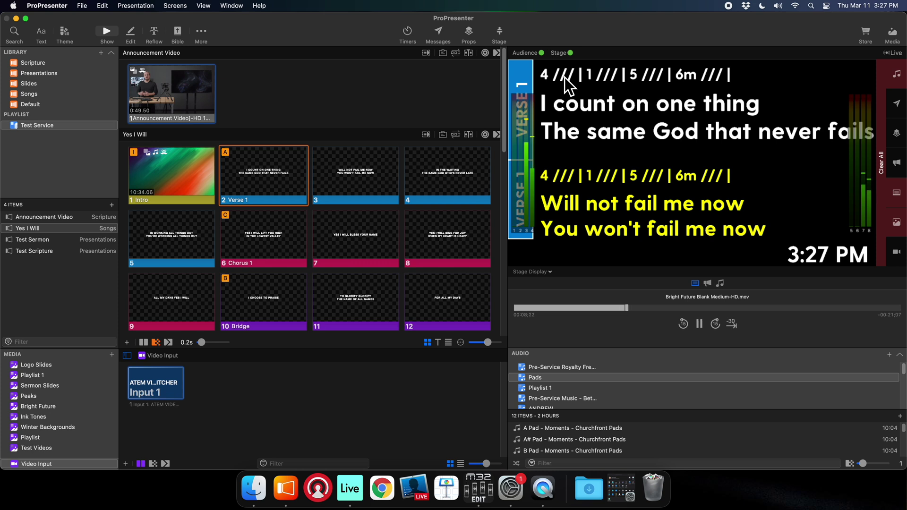
{"action": "key", "text": "Right"}
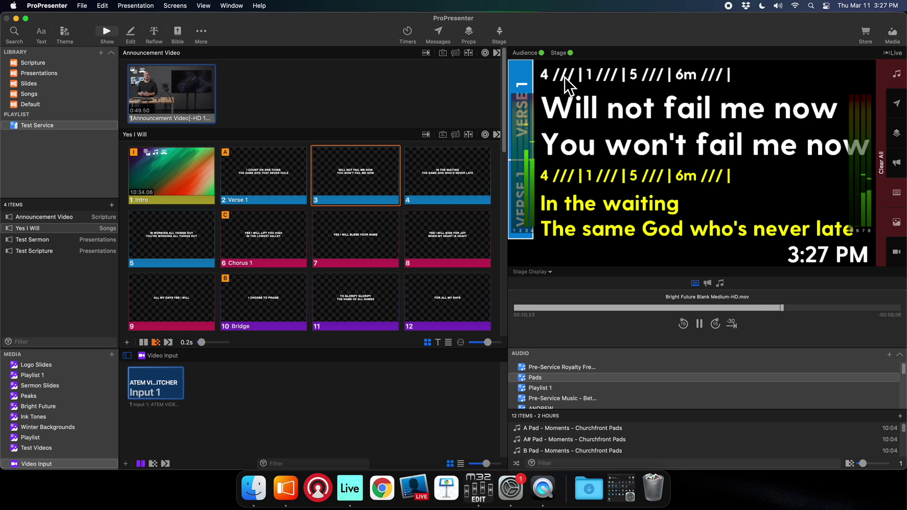
{"action": "key", "text": "Right"}
{"action": "key", "text": "Right"}
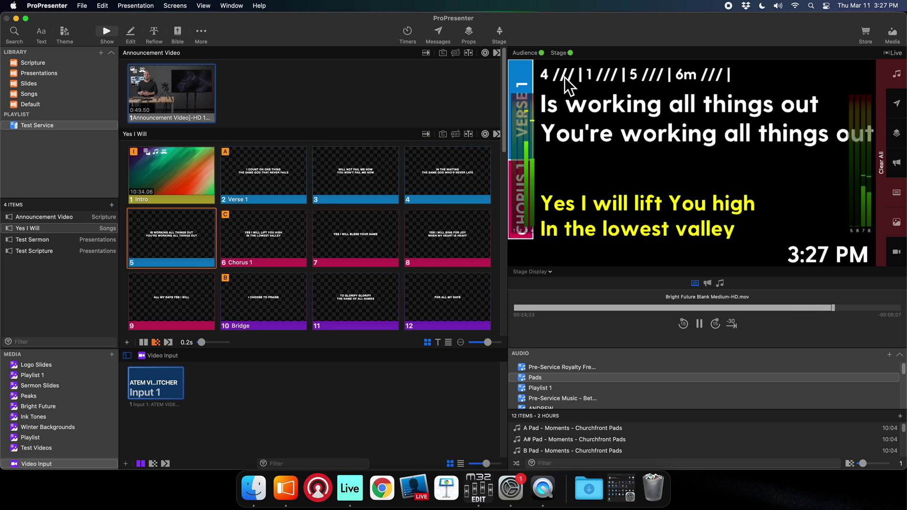
{"action": "key", "text": "Right"}
{"action": "key", "text": "Left"}
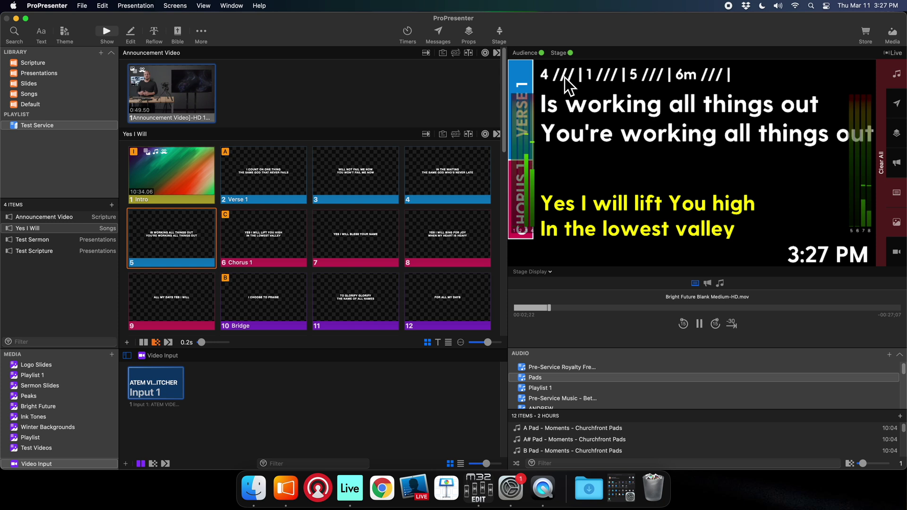
{"action": "left_click", "coordinate": [188, 307]}
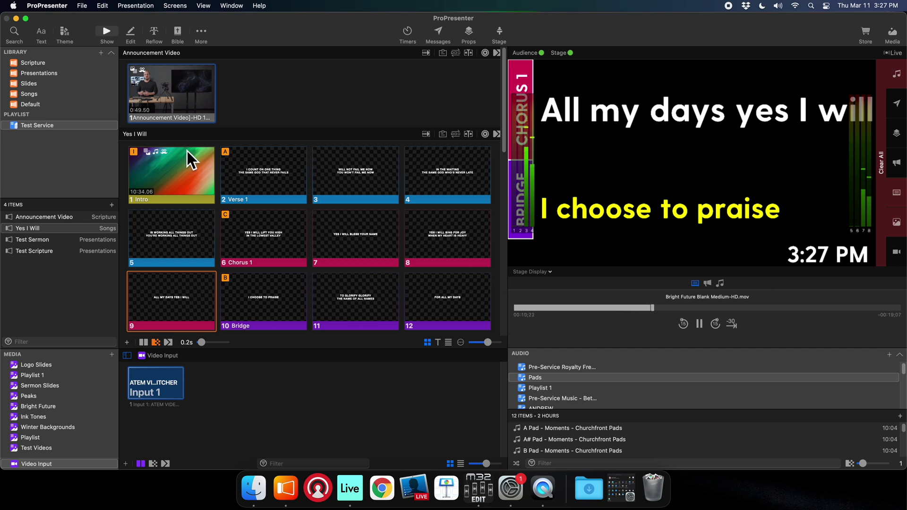
- Reopen the Music stage layout and check the text scaling options of the Current Slide text box
{"action": "left_click", "coordinate": [199, 32]}
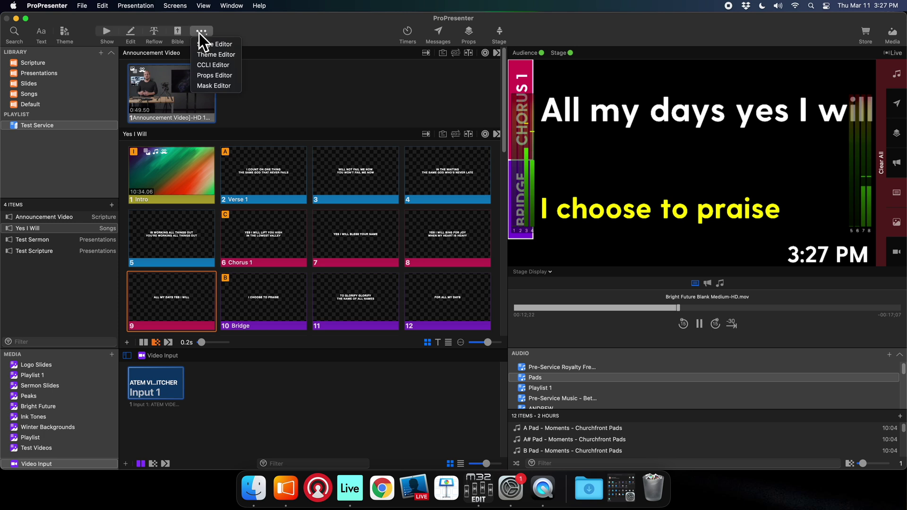
{"action": "left_click", "coordinate": [206, 43]}
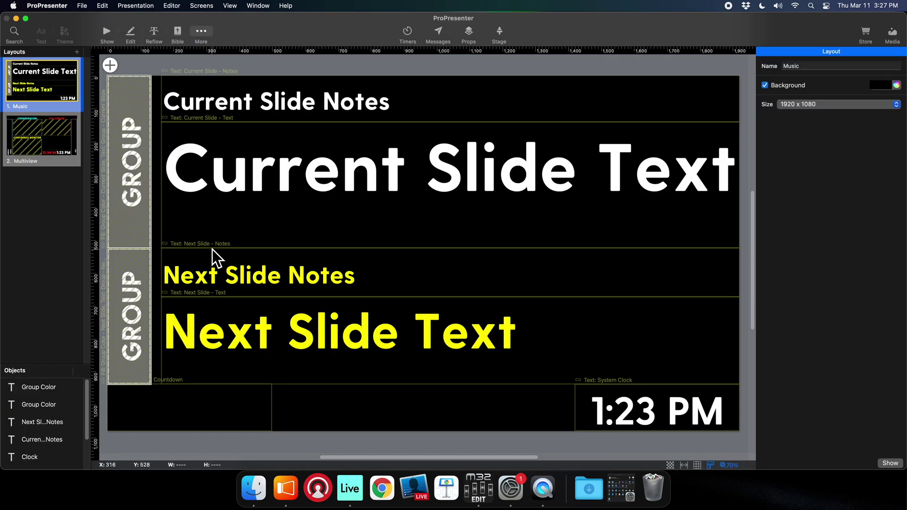
{"action": "left_click", "coordinate": [317, 225]}
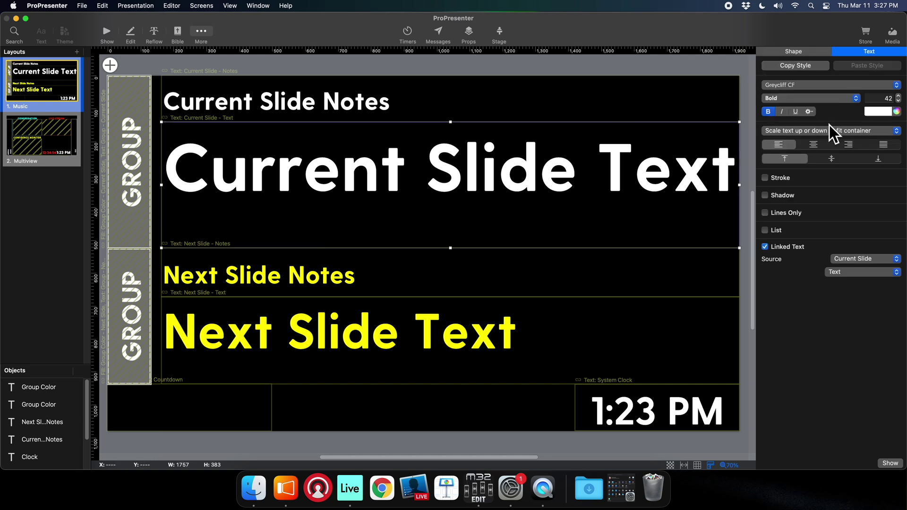
{"action": "left_click", "coordinate": [840, 130]}
{"action": "left_click", "coordinate": [858, 132]}
- Return to the show view and trigger Bridge slide 13 of Yes I Will
{"action": "left_click", "coordinate": [107, 32]}
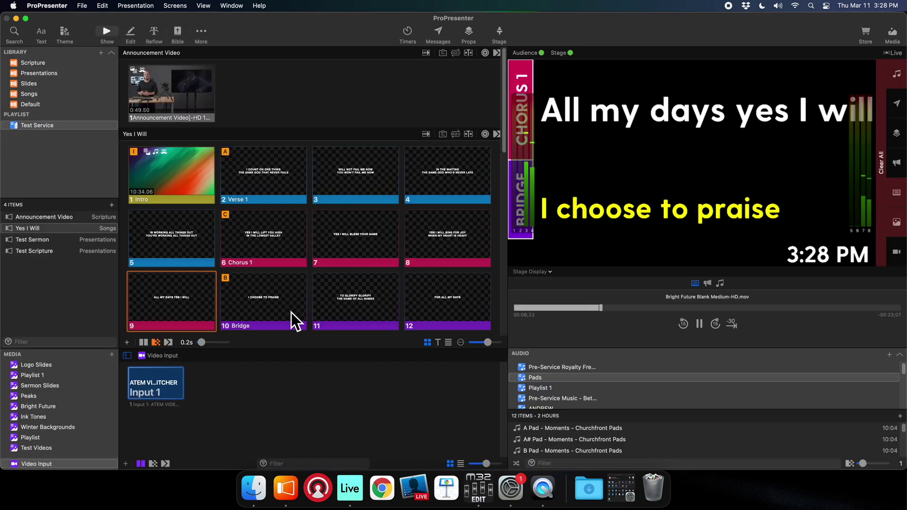
{"action": "scroll", "coordinate": [365, 304], "scroll_direction": "down", "scroll_amount": 1}
{"action": "scroll", "coordinate": [297, 294], "scroll_direction": "down", "scroll_amount": 5}
{"action": "left_click", "coordinate": [194, 211]}
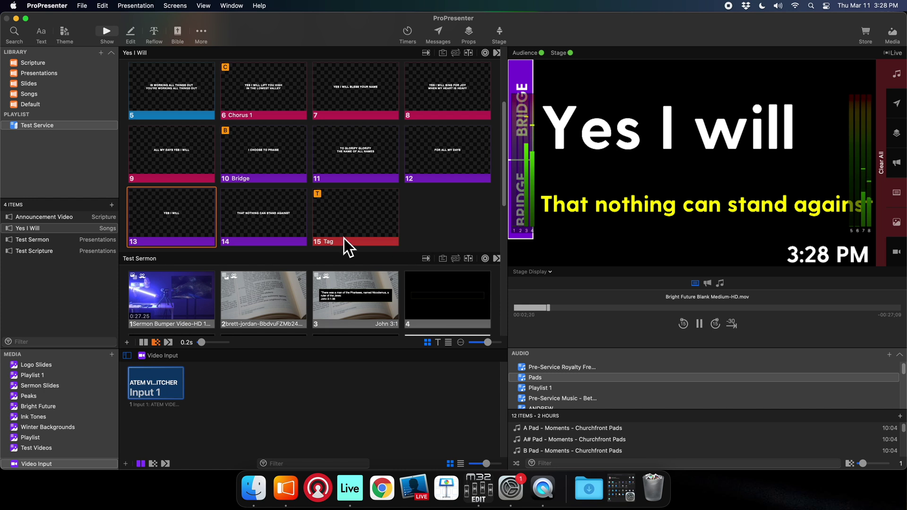
- Switch the preview to ProP Multiview and widen the slide area by narrowing the preview area
{"action": "scroll", "coordinate": [359, 251], "scroll_direction": "up", "scroll_amount": 5}
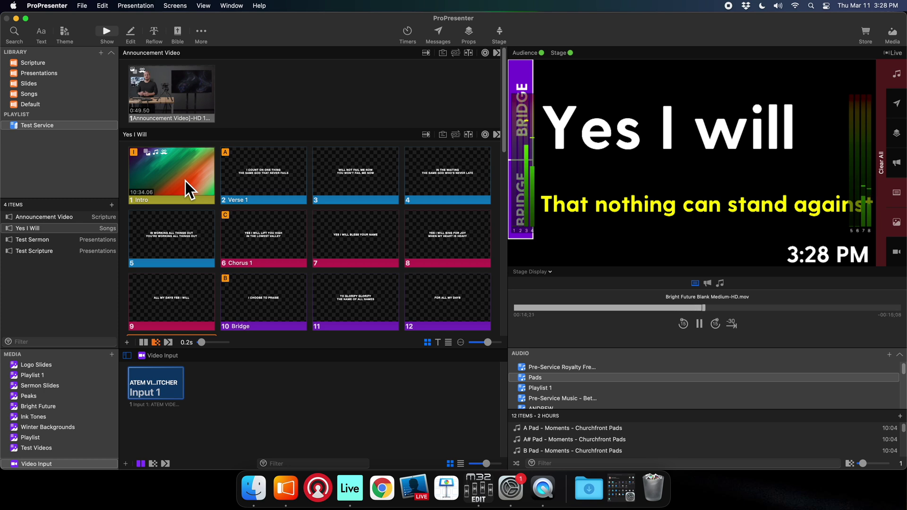
{"action": "left_click", "coordinate": [548, 272]}
{"action": "left_click", "coordinate": [558, 336]}
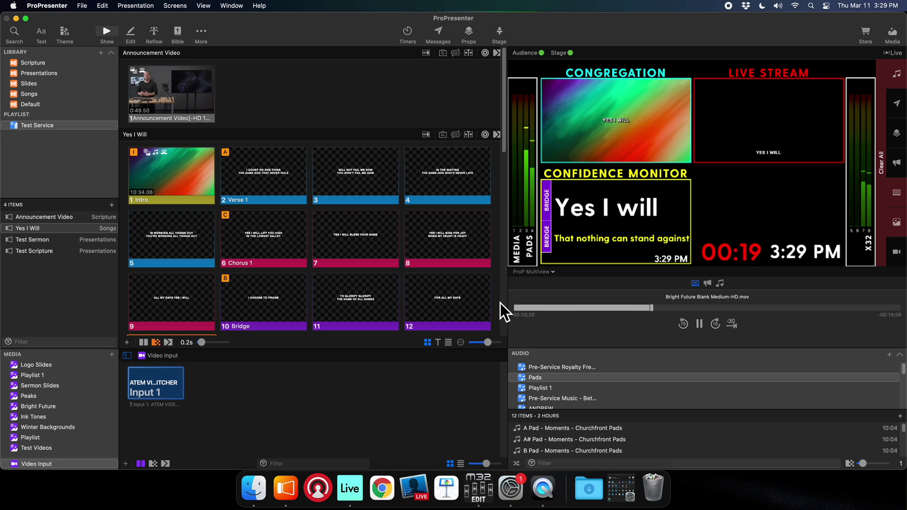
{"action": "scroll", "coordinate": [501, 303], "scroll_direction": "down", "scroll_amount": 10}
{"action": "left_click_drag", "start_coordinate": [539, 333], "coordinate": [690, 277]}
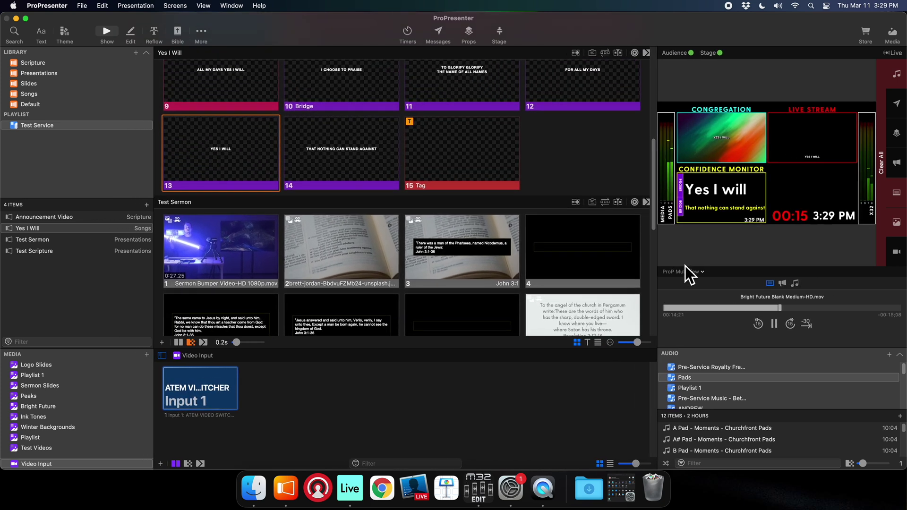
- Reduce the preview area's height, then open the screen configuration and check the output options of the ProP Multiview stage screen
{"action": "left_click_drag", "start_coordinate": [701, 352], "coordinate": [691, 262]}
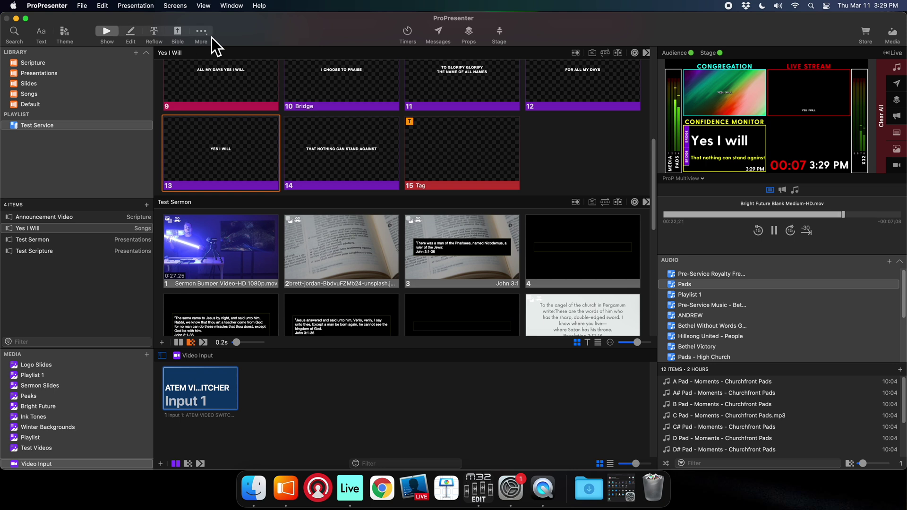
{"action": "left_click", "coordinate": [175, 6]}
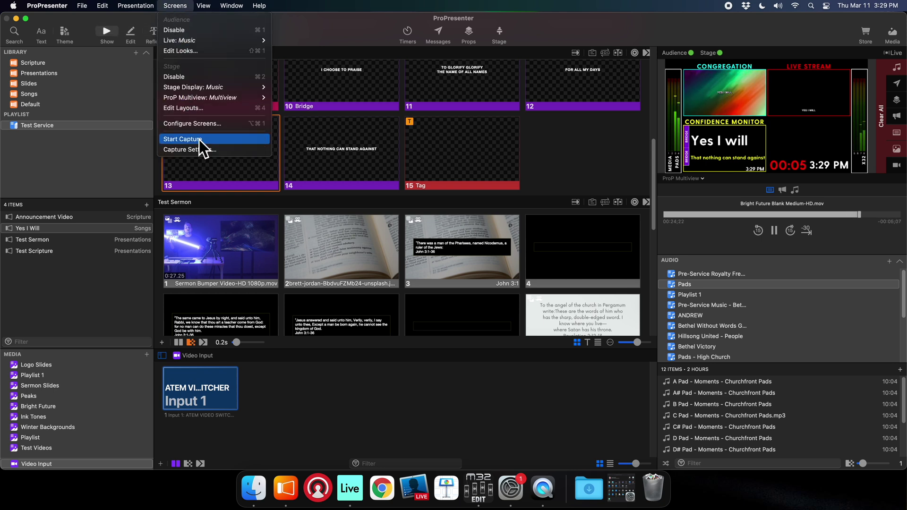
{"action": "left_click", "coordinate": [195, 122]}
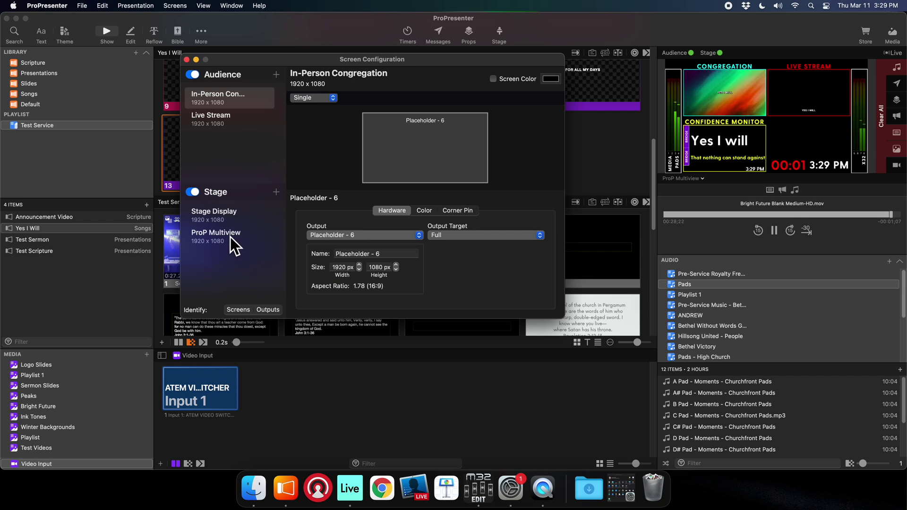
{"action": "left_click", "coordinate": [230, 237]}
{"action": "left_click", "coordinate": [327, 235]}
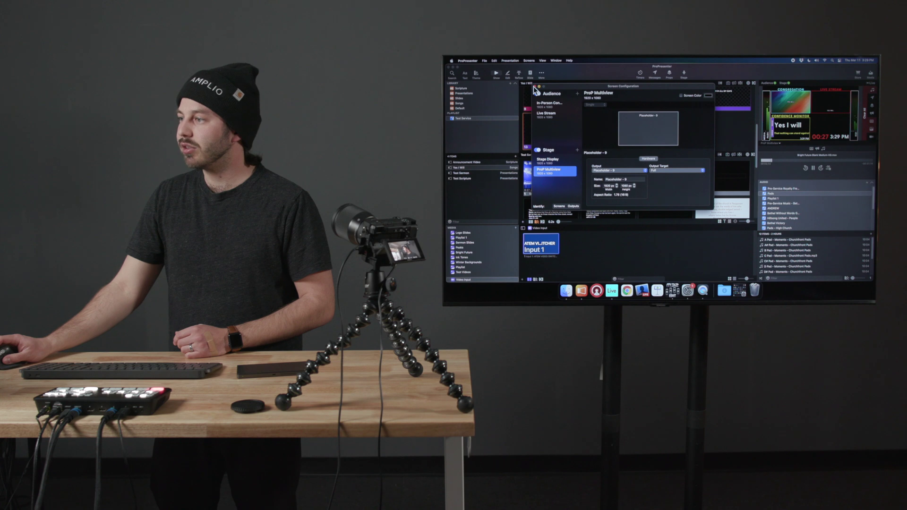
{"action": "left_click", "coordinate": [186, 59]}
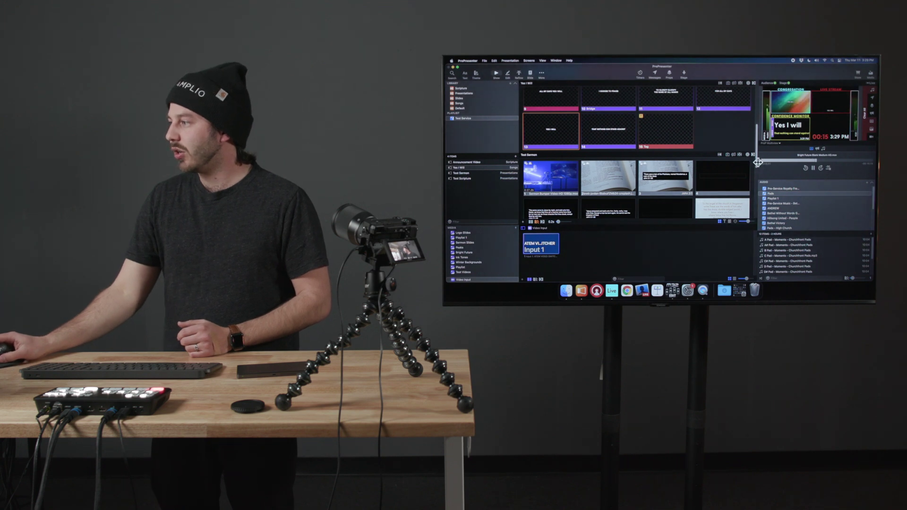
- Enlarge the ProP Multiview preview by making its area wider and taller at the expense of the slide and audio areas
{"action": "left_click_drag", "start_coordinate": [757, 163], "coordinate": [701, 223]}
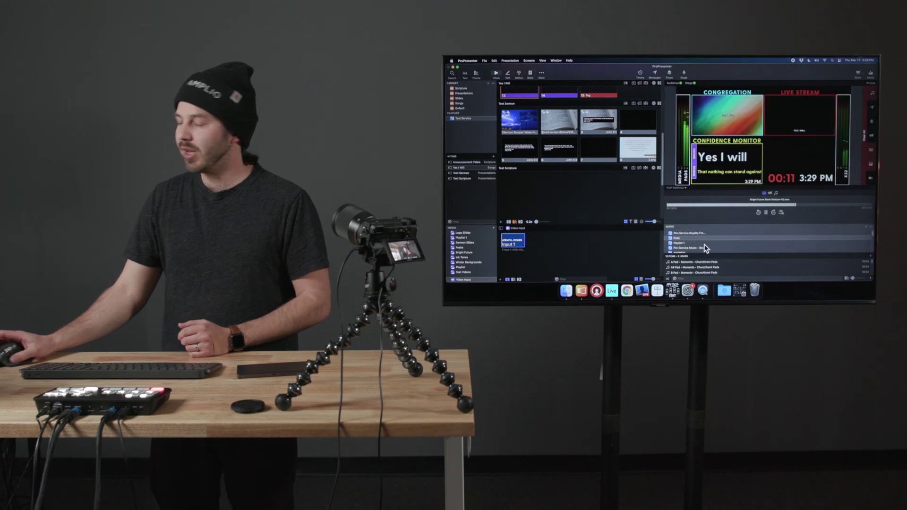